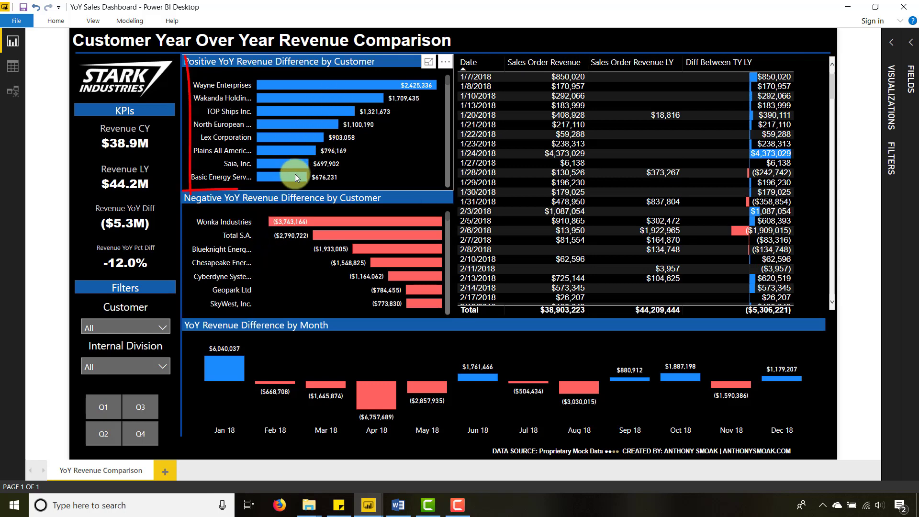
Inspect the bar tooltips on the YoY dashboard showing $38.9M vs $44.2M revenue.
mouse_move(296, 176)
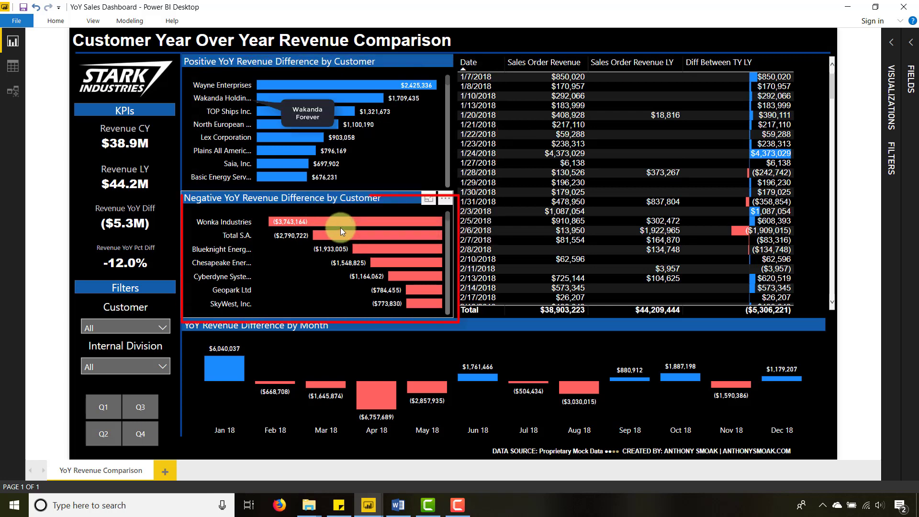
mouse_move(411, 291)
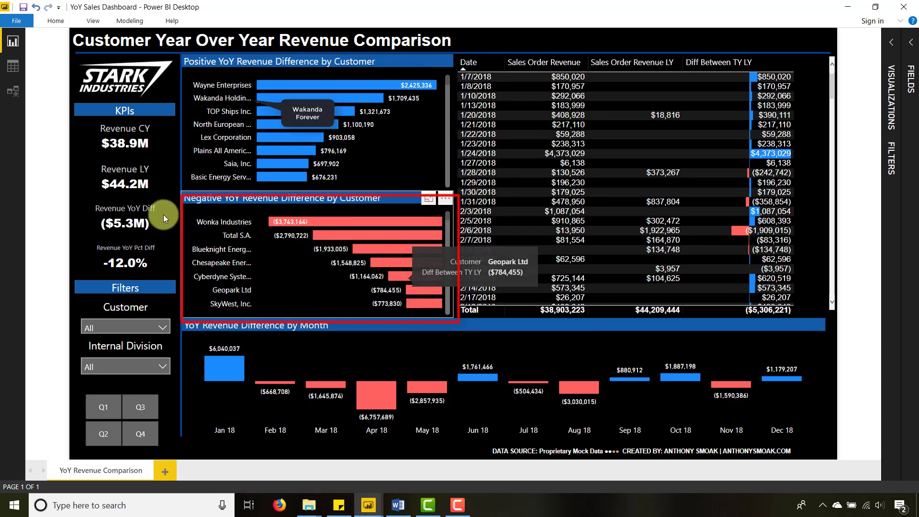
Filter the dashboard to the Technology division in the Internal Division slicer.
left_click(162, 366)
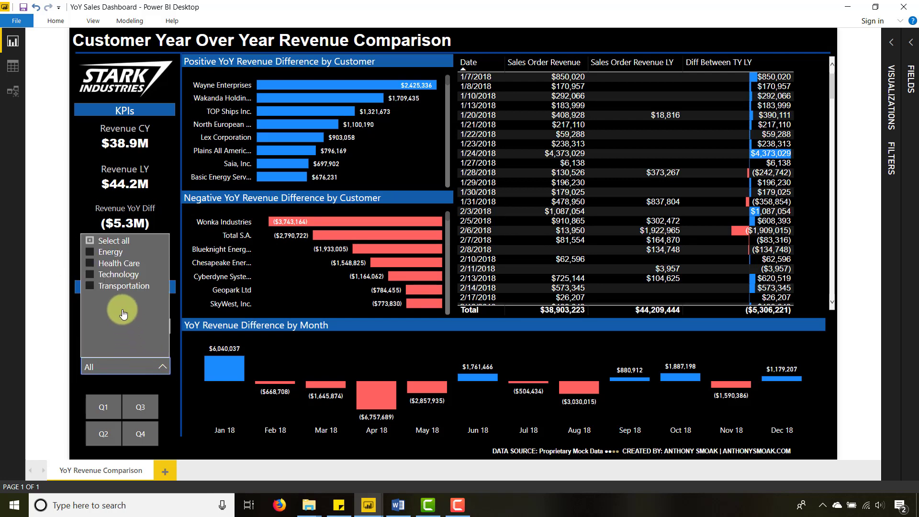
left_click(98, 277)
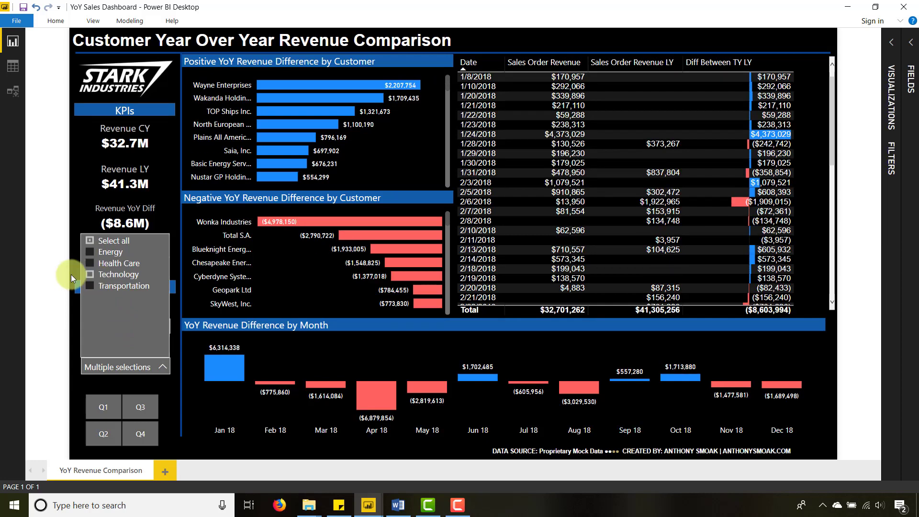
left_click(57, 253)
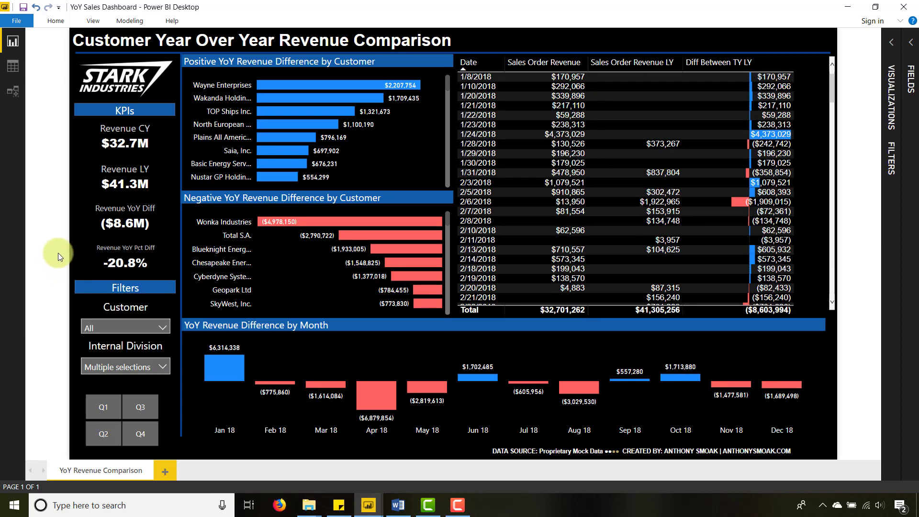
left_click(160, 367)
left_click(90, 276)
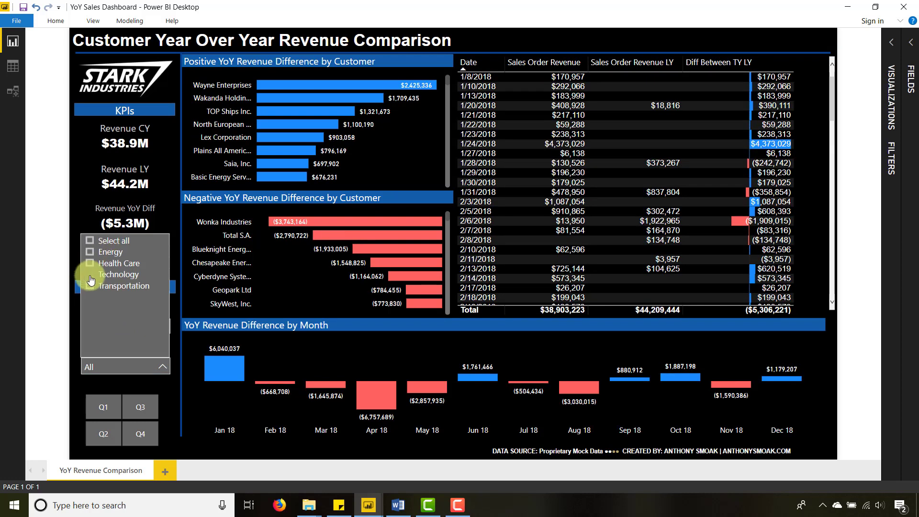
left_click(90, 277)
left_click(48, 328)
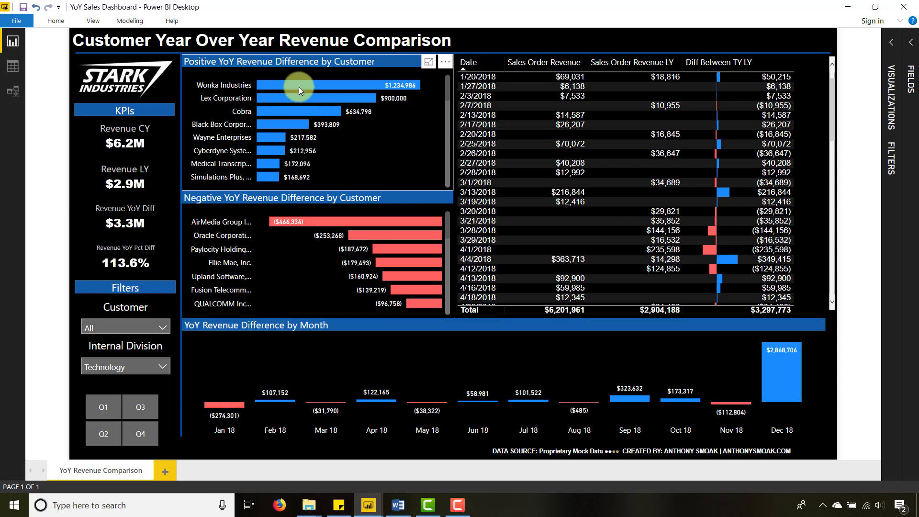
Switch the division filter from Technology to Transportation only and review the results.
mouse_move(345, 89)
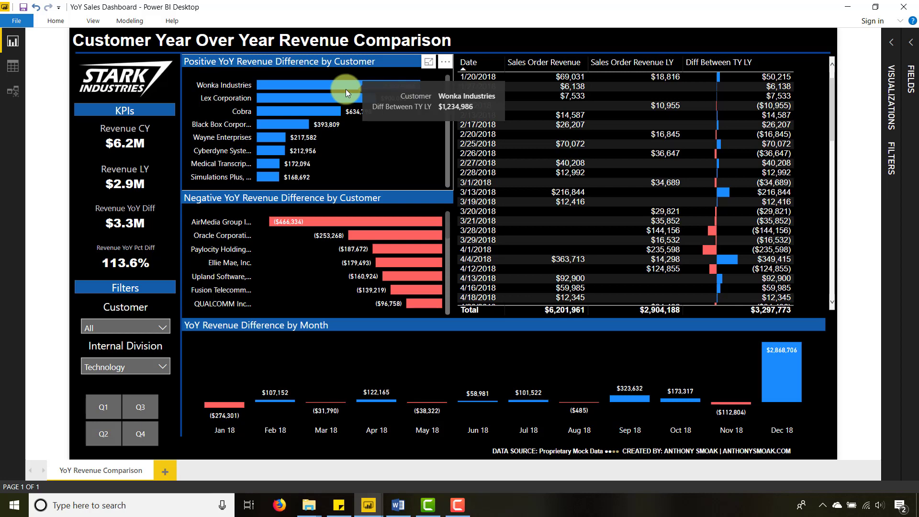
left_click(149, 367)
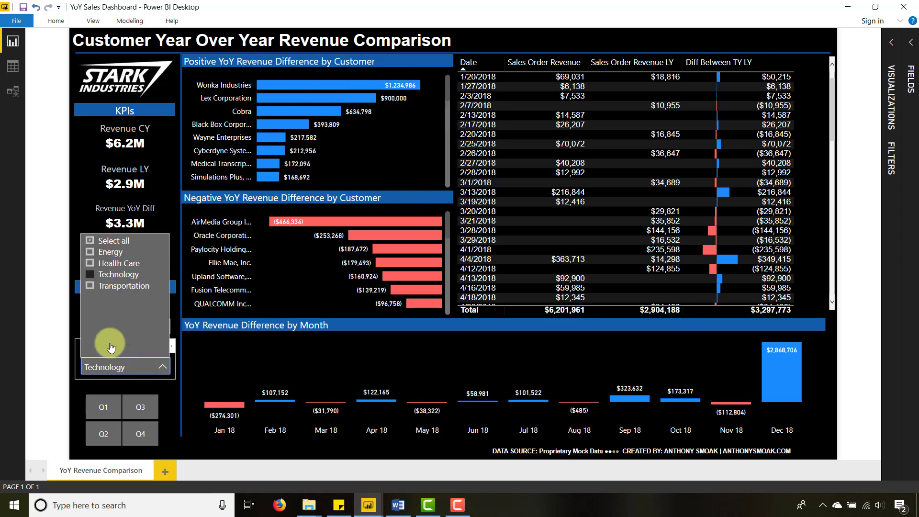
left_click(90, 275)
left_click(90, 289)
left_click(50, 341)
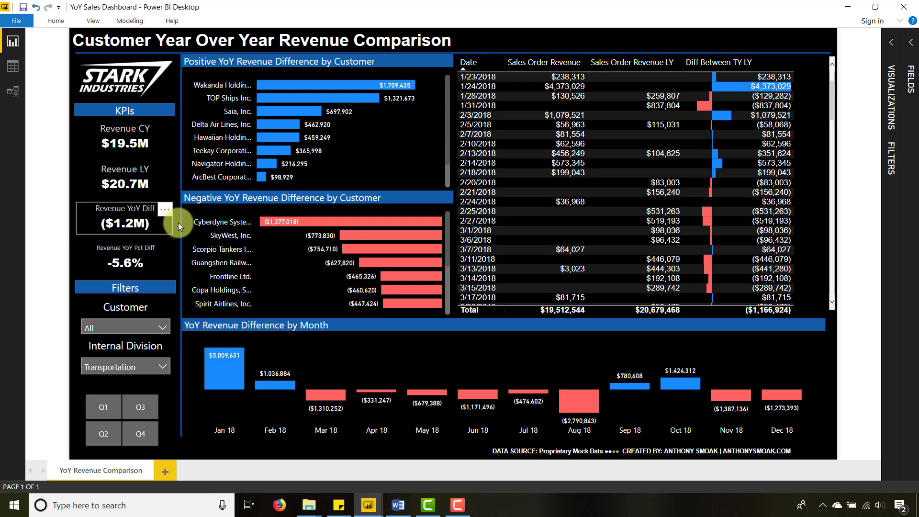
mouse_move(271, 221)
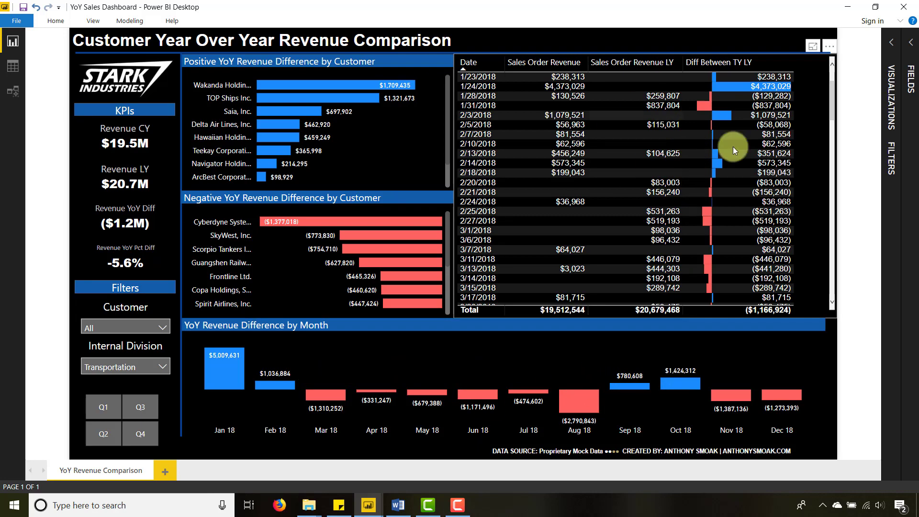
scroll(728, 184, "down", 5)
scroll(728, 185, "down", 15)
scroll(729, 195, "up", 20)
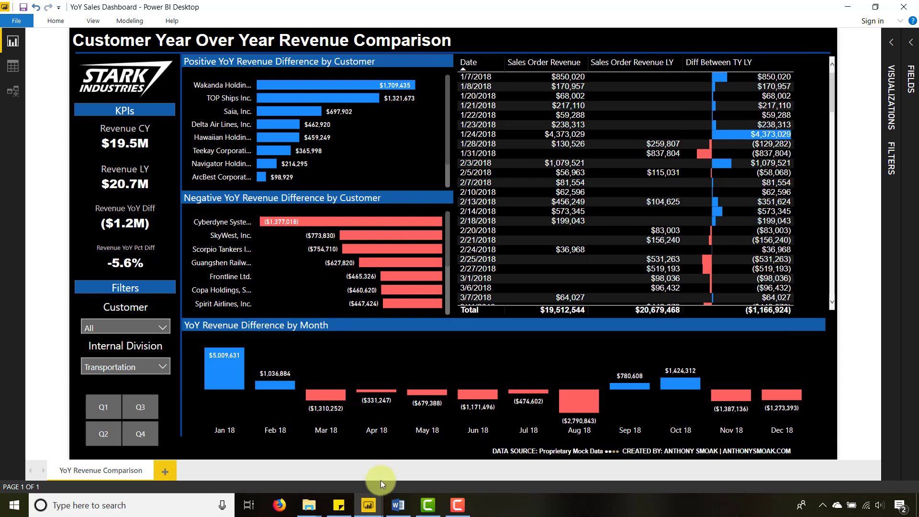
Switch to the YoY Sales Dashboard (Blank) window and open its empty Report view.
mouse_move(366, 511)
left_click(418, 458)
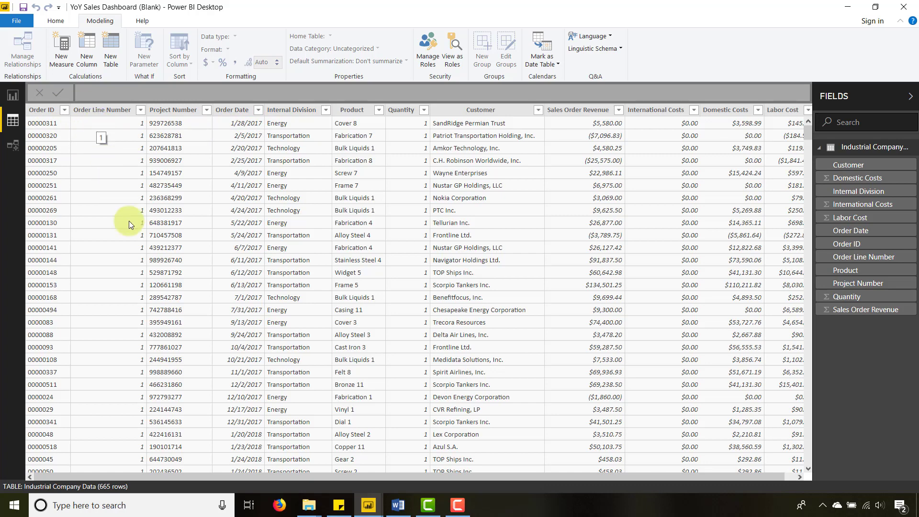
left_click(13, 97)
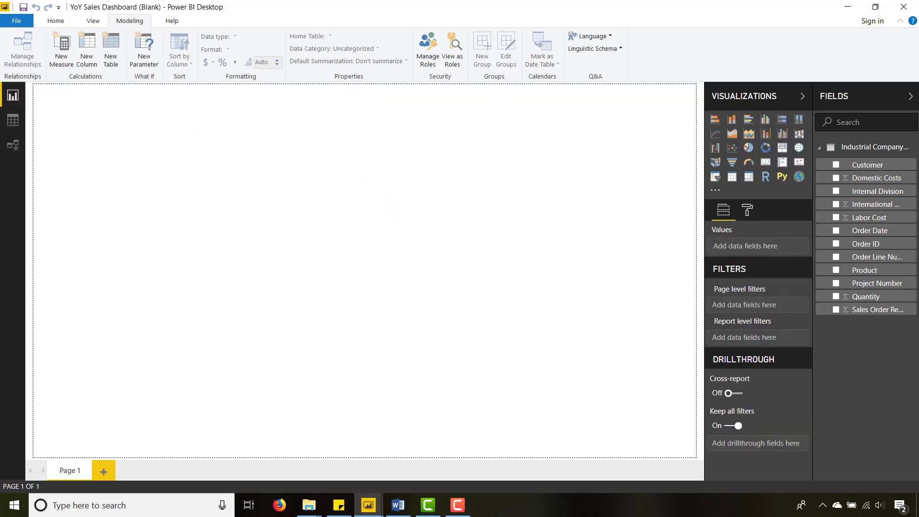
left_click(398, 505)
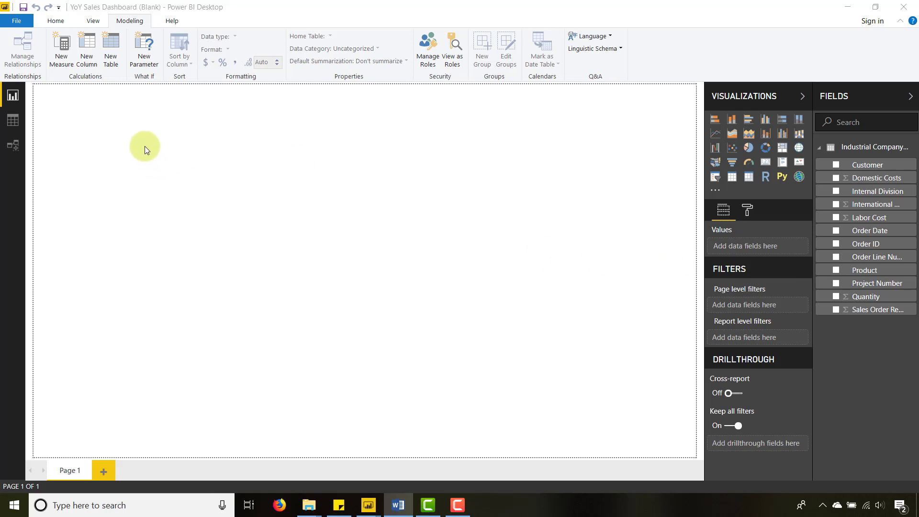
Create a new table from the pasted CALENDAR/GENERATE DAX formula for Calendar Table.
left_click(115, 65)
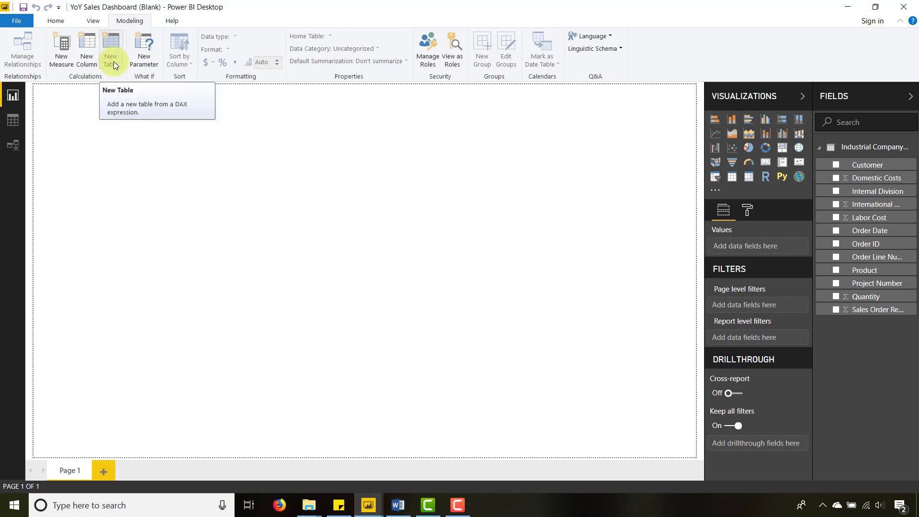
left_click(113, 64)
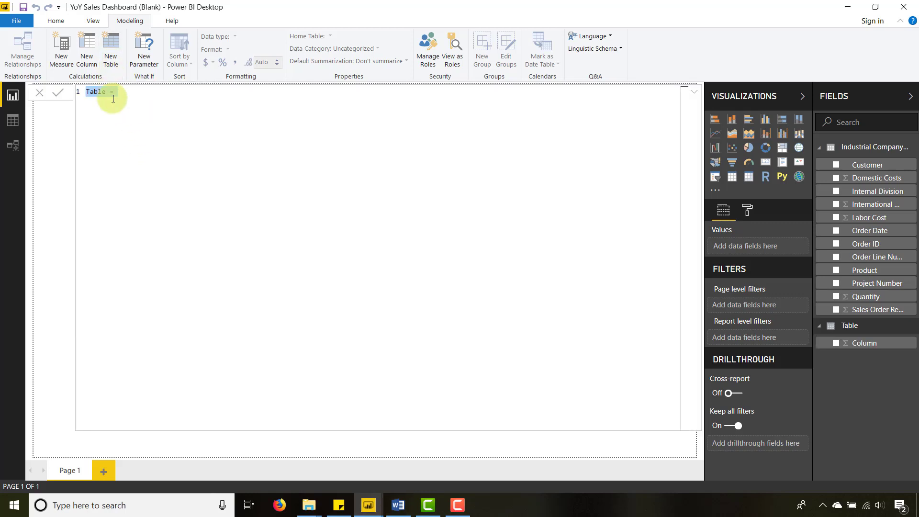
type("Calendar Table = VAR BaseCalendar =     CALENDAR (DATE(2017, 1, 1), DATE(2018, 12, 31 )) RETURN     GENERATE (         BaseCalendar,         VAR BaseDate = [Date]         VAR YearDate = YEAR(BaseDate)         VAR MonthNumber = MONTH (BaseDate)         VAR YearMonthNumber = YearDate * 12 + MonthNumber-1         VAR QTR = CONCATENATE(\"Q\",ROUNDUP(MONTH([Date])/3,0))         RETURN ROW (             \"Year\", YearDate,             \"Month Number\", MonthNumber,             \"Month\", FORMAT (BaseDate, \"mmmm\"),             \"Year Month Number\", YearMonthNumber,             \"Year Month\", FORMAT (BaseDate, \"mmm yy\"),             \"QTR\", QTR         )     )")
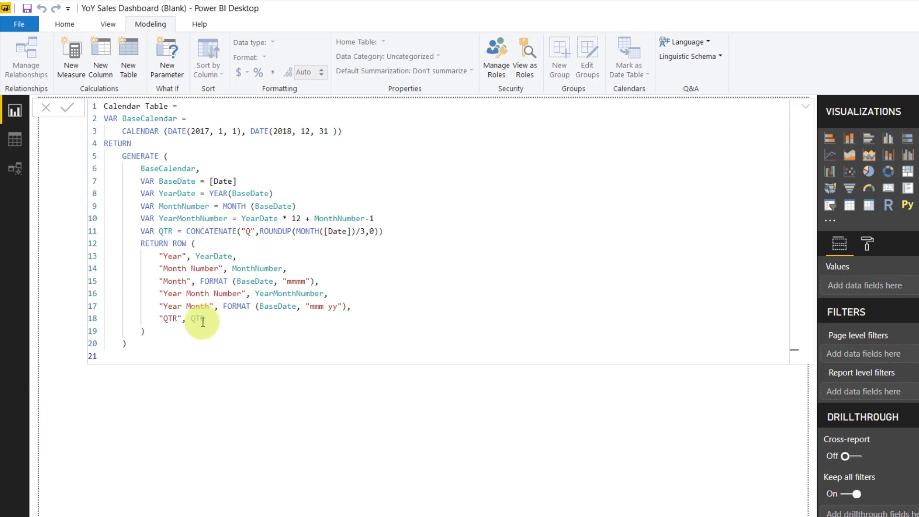
left_click(147, 345)
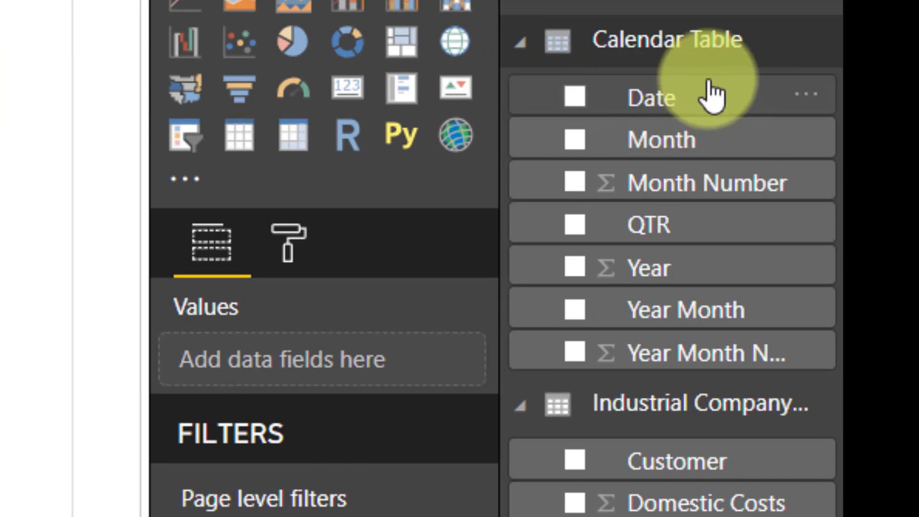
Mark Calendar Table as the date table, using Date as the date column.
left_click(703, 53)
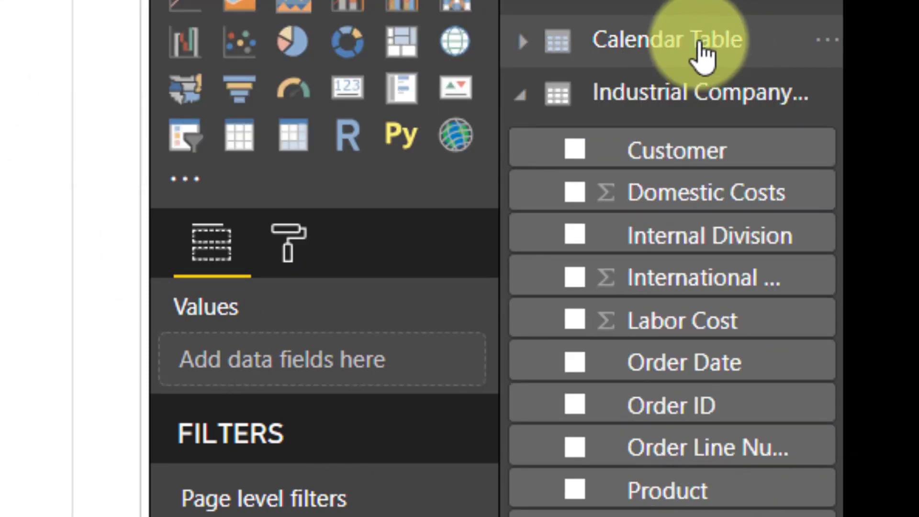
left_click(572, 66)
left_click(526, 58)
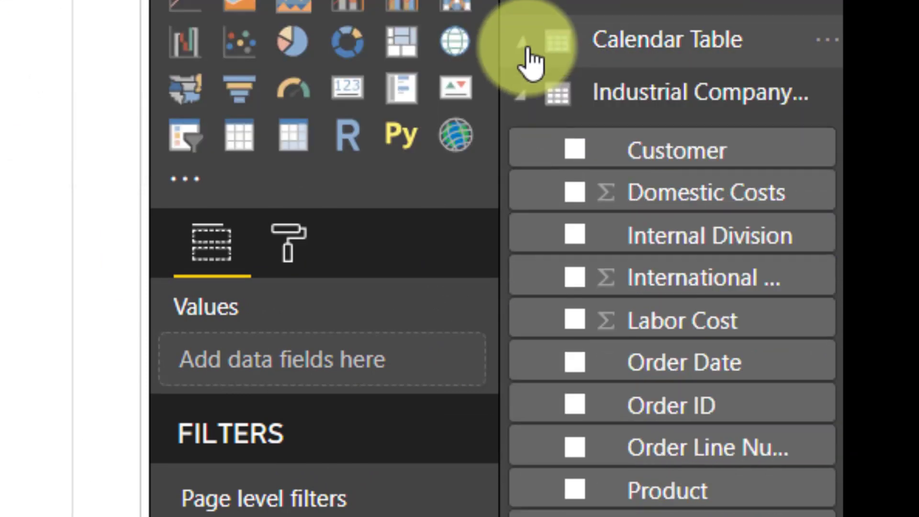
left_click(527, 96)
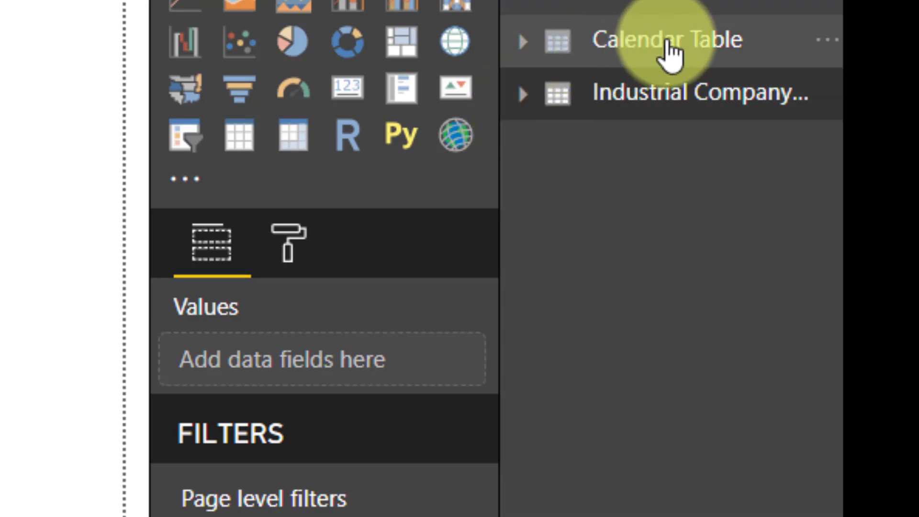
left_click(666, 45)
left_click(670, 48)
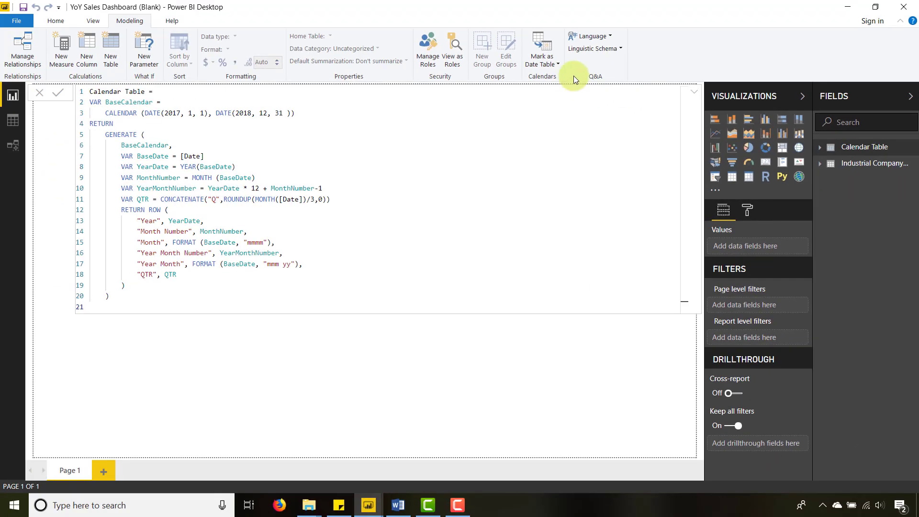
left_click(553, 64)
left_click(570, 76)
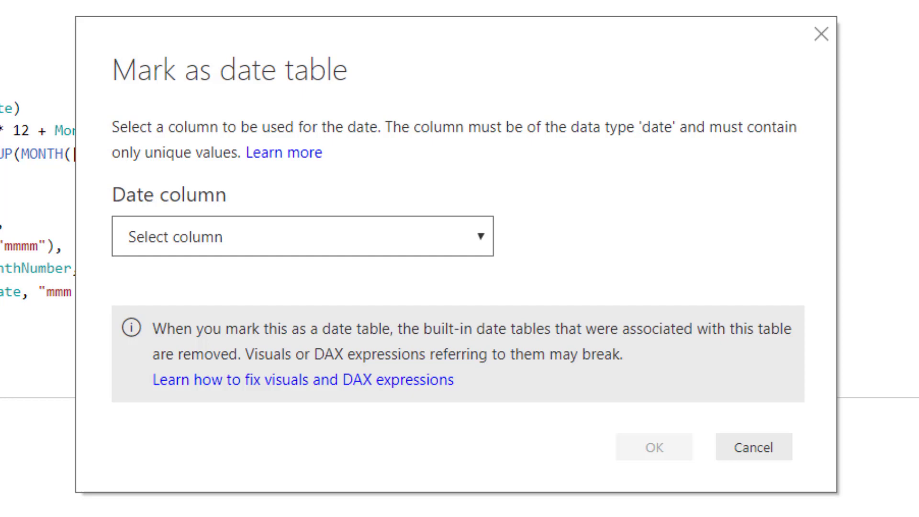
left_click(469, 236)
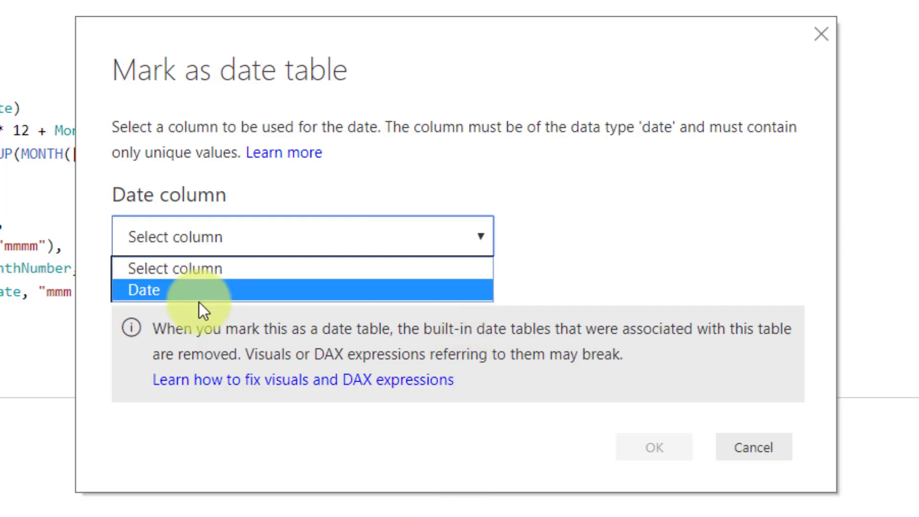
left_click(179, 298)
left_click(654, 447)
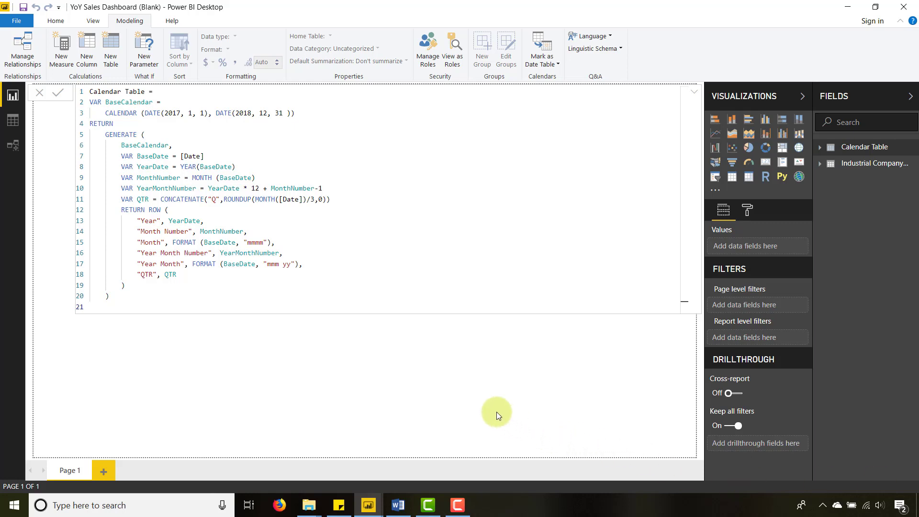
Set Month Number, Year and Year Month Number to Don't summarize.
left_click(496, 411)
left_click(821, 151)
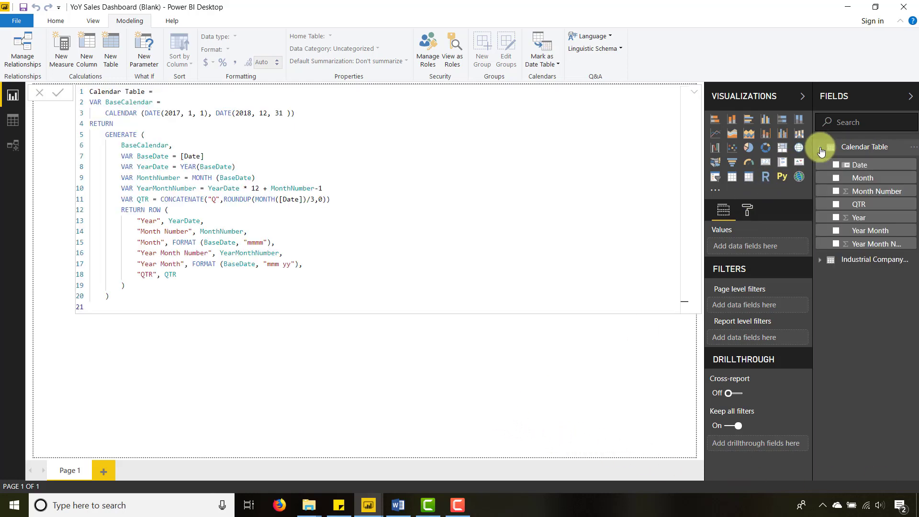
left_click(861, 191)
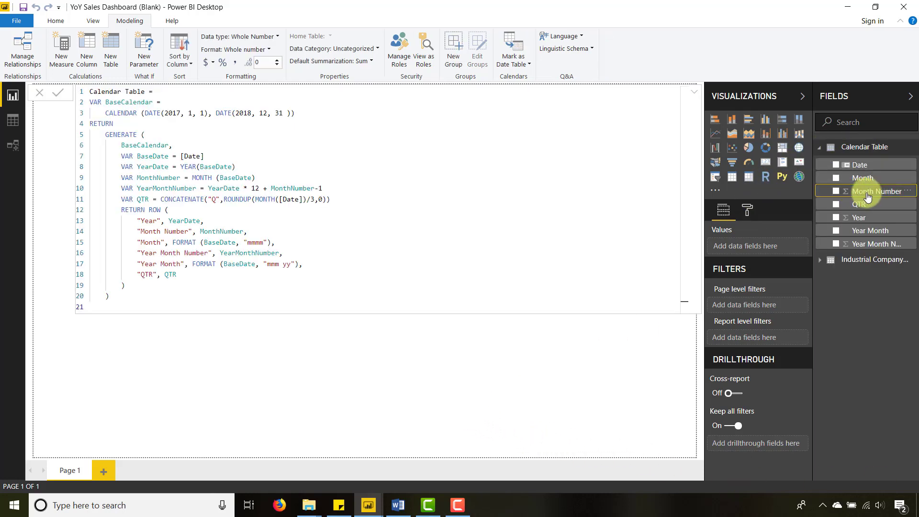
left_click(312, 62)
left_click(317, 73)
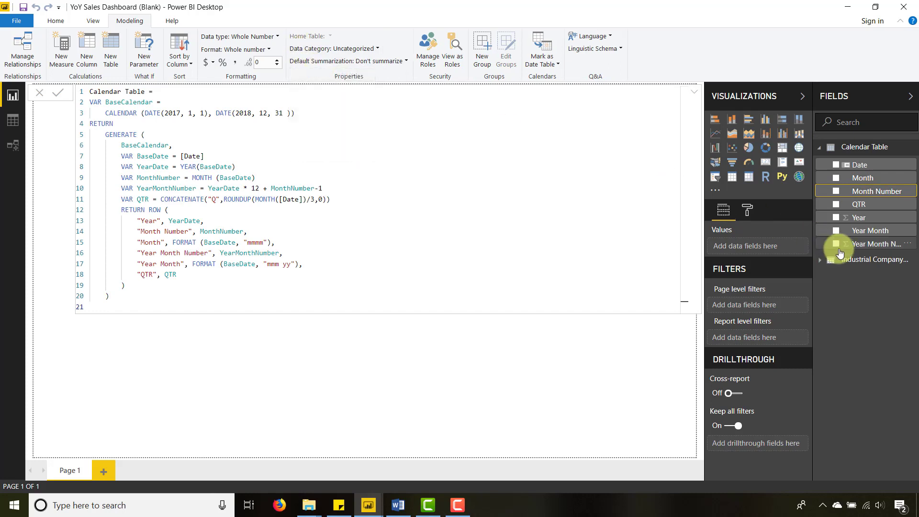
left_click(859, 217)
left_click(320, 61)
left_click(320, 75)
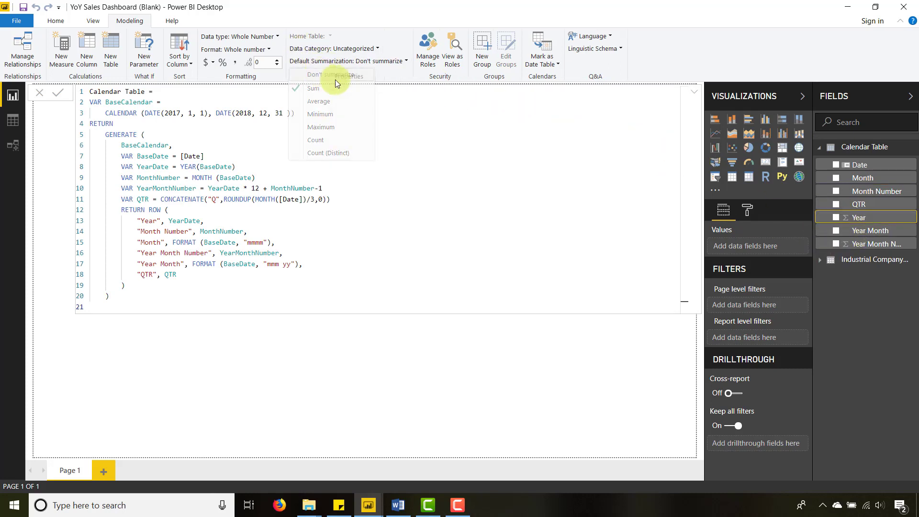
left_click(830, 244)
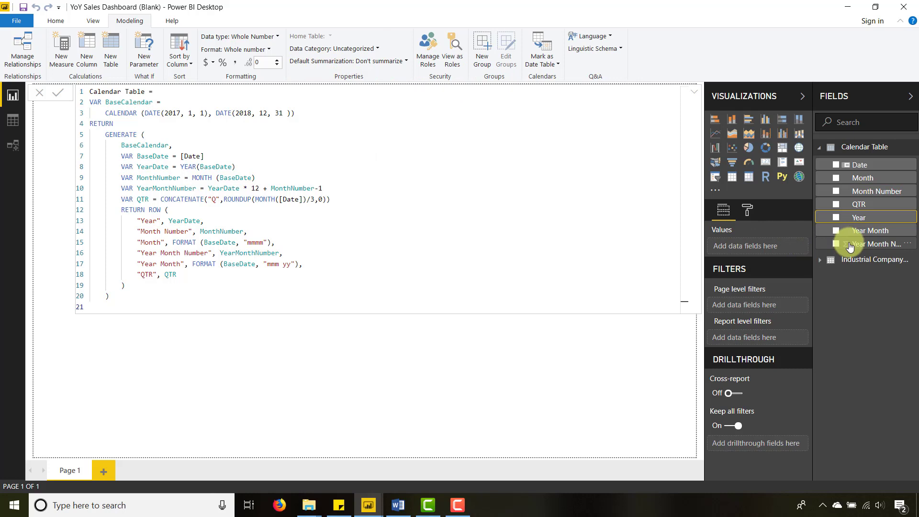
left_click(341, 63)
left_click(340, 76)
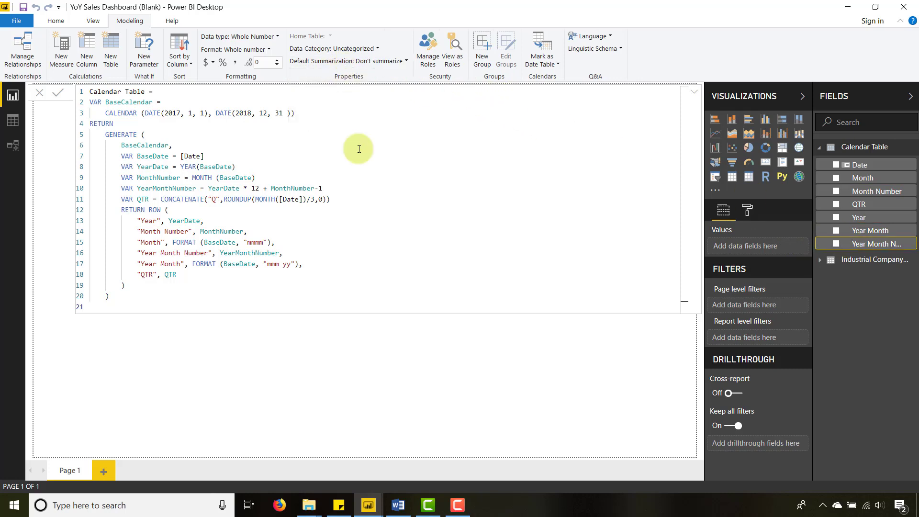
left_click(321, 369)
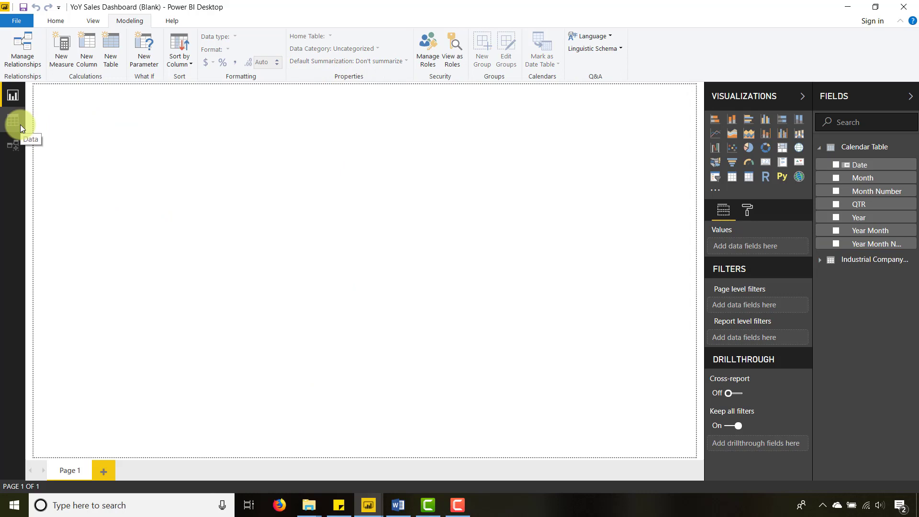
Link Calendar Table Date to Order Date many-to-one and move Calendar Table leftmost.
left_click(5, 144)
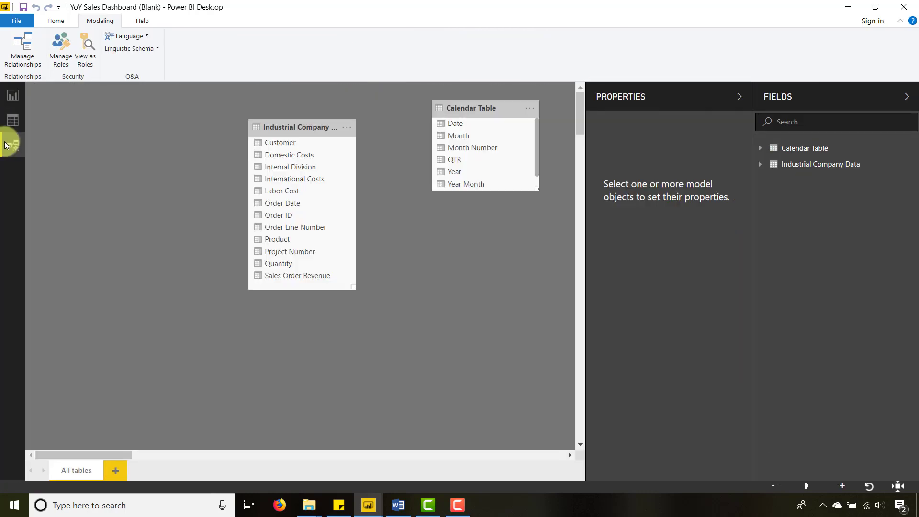
left_click_drag(451, 123, 329, 179)
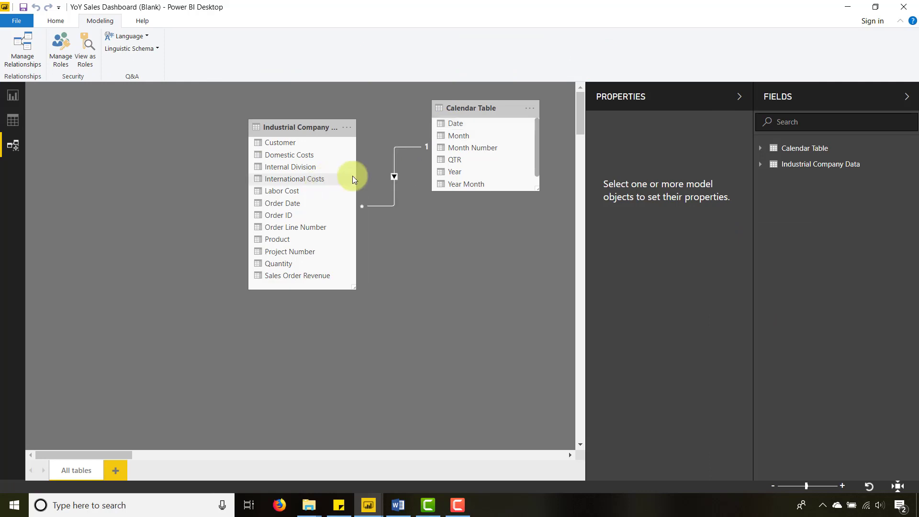
right_click(394, 176)
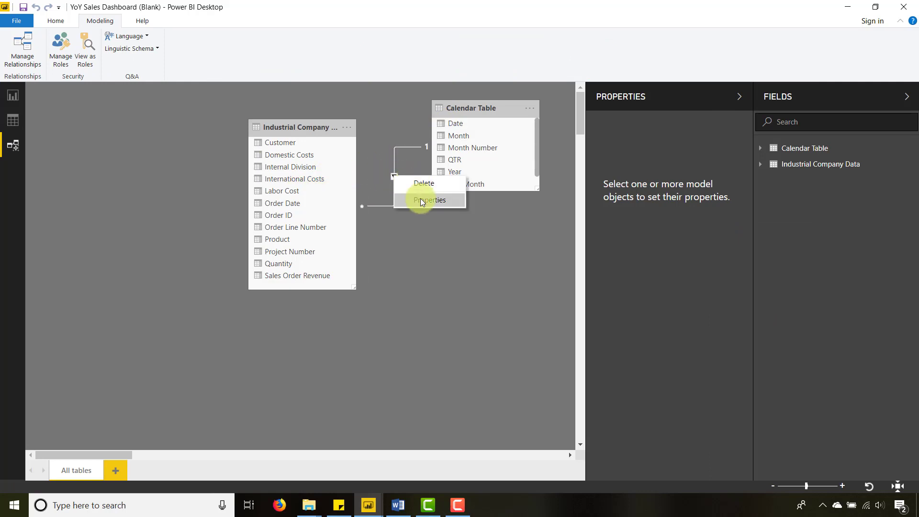
left_click(420, 198)
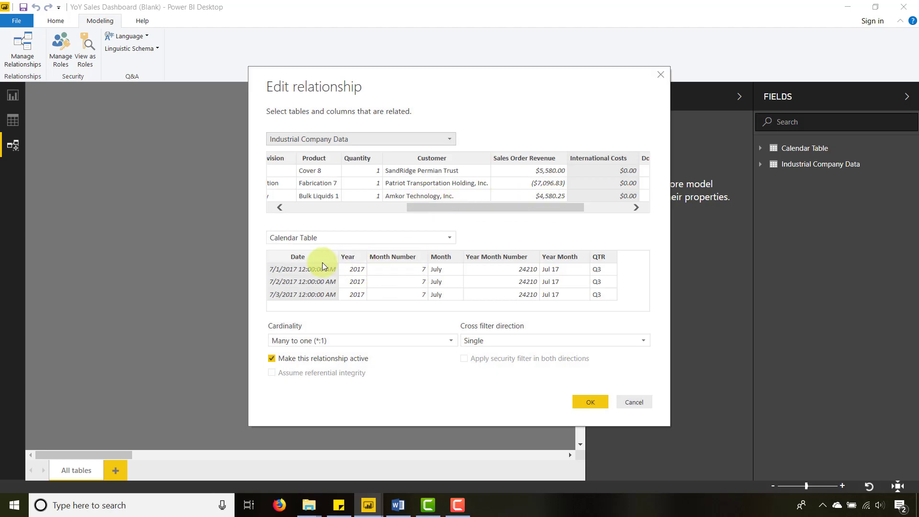
left_click_drag(499, 209, 315, 205)
left_click(461, 158)
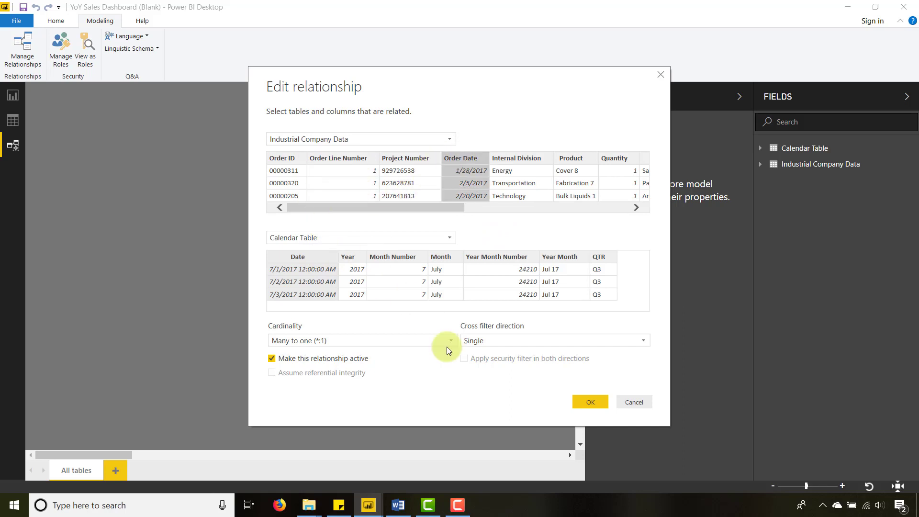
left_click(591, 402)
left_click_drag(469, 102, 98, 117)
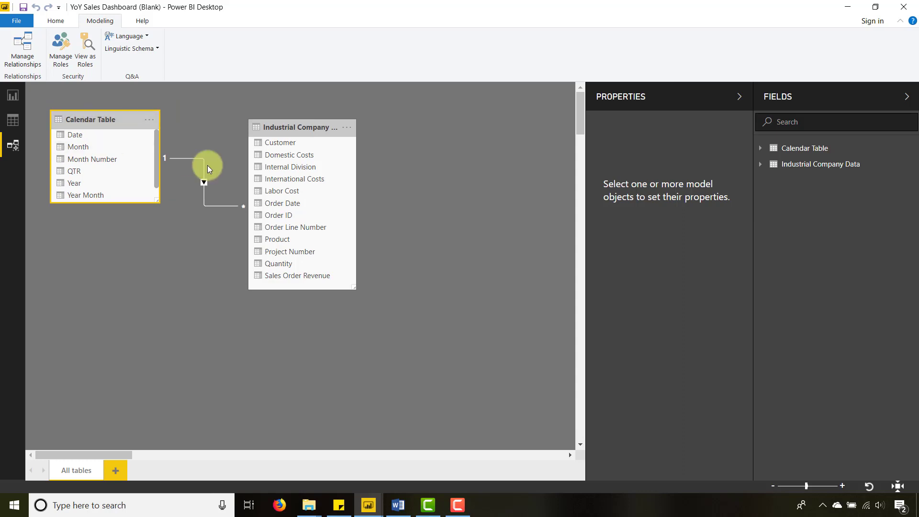
Enter and load a new empty table named 'Key Measures'.
left_click(202, 178)
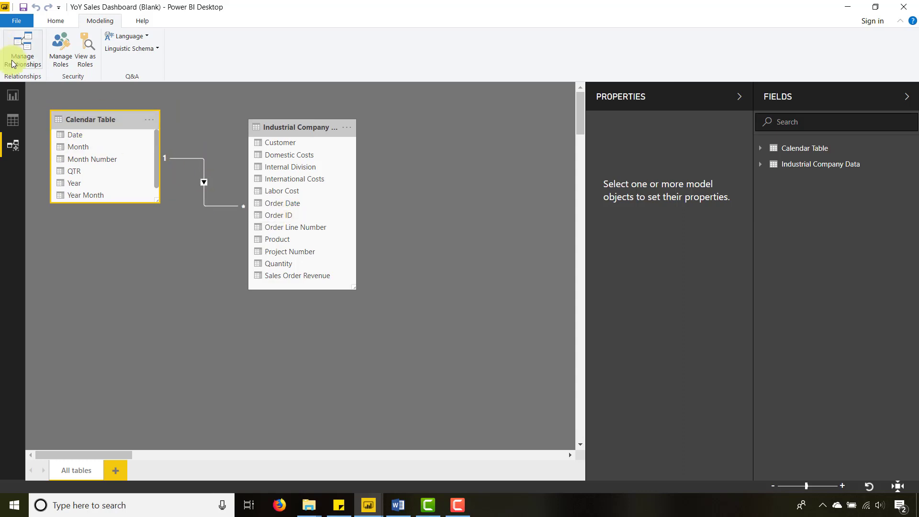
left_click(14, 96)
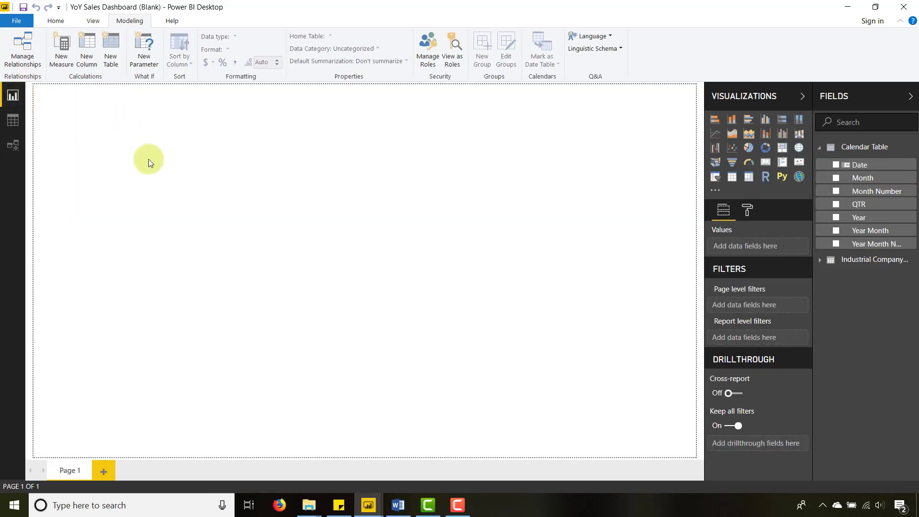
left_click(55, 21)
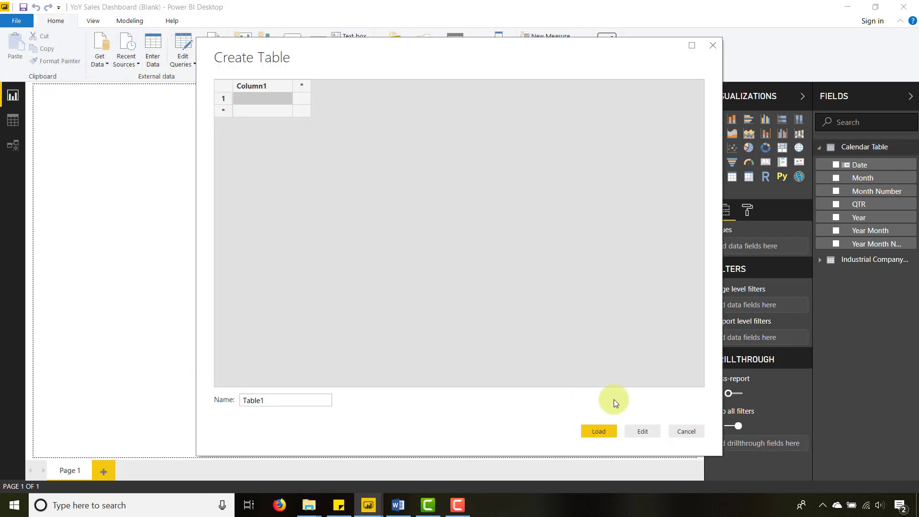
left_click_drag(289, 400, 213, 401)
type("Key Me")
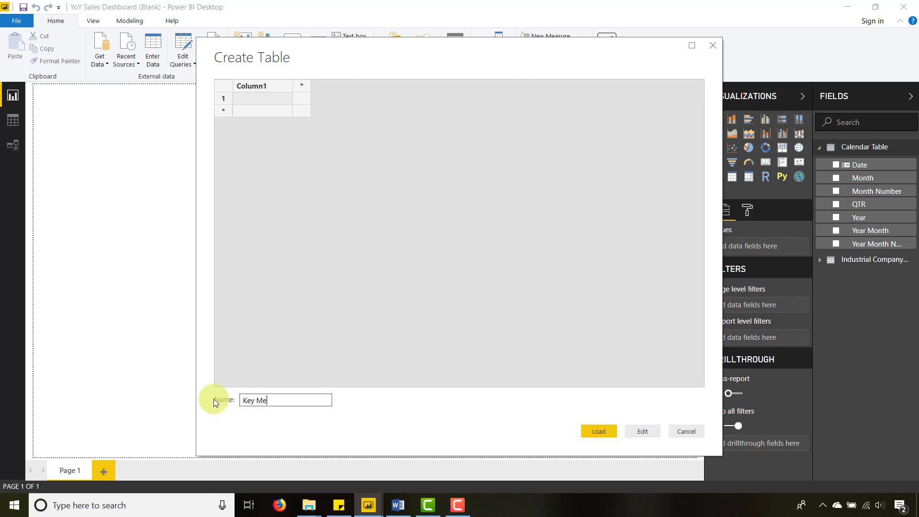
type("asures")
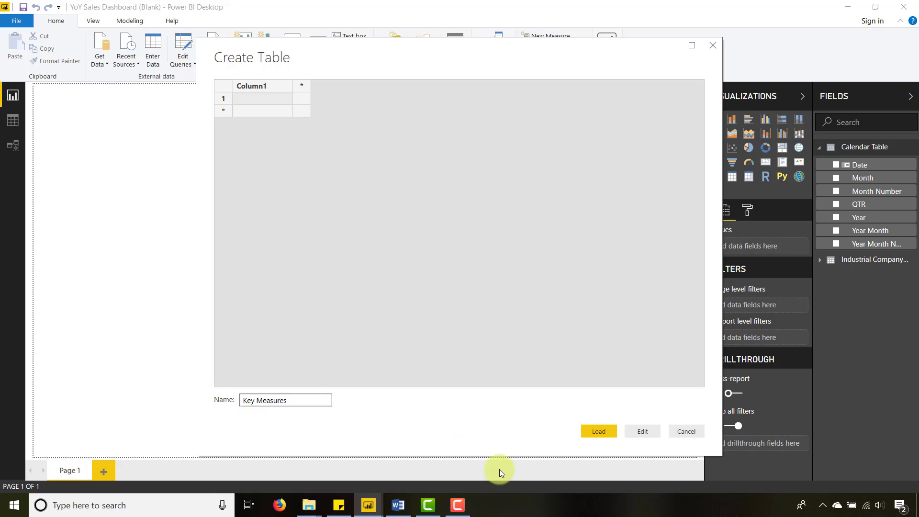
left_click(601, 431)
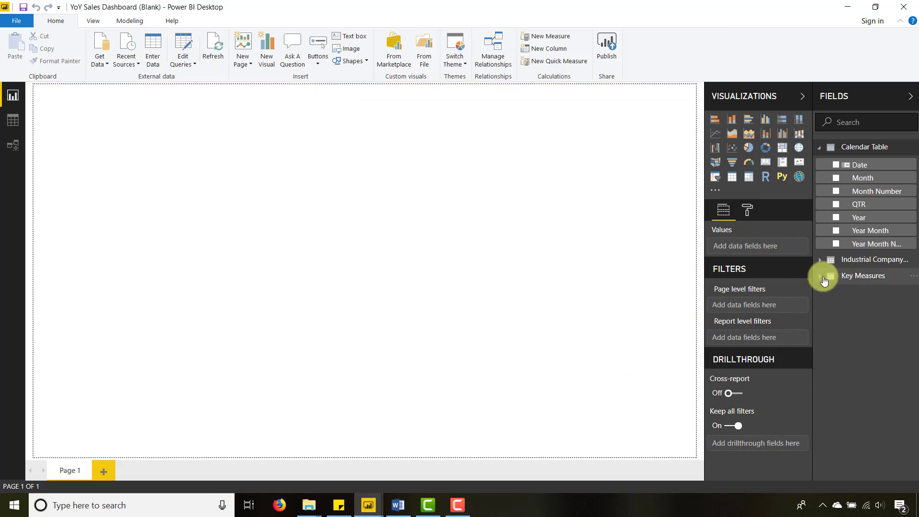
left_click(821, 278)
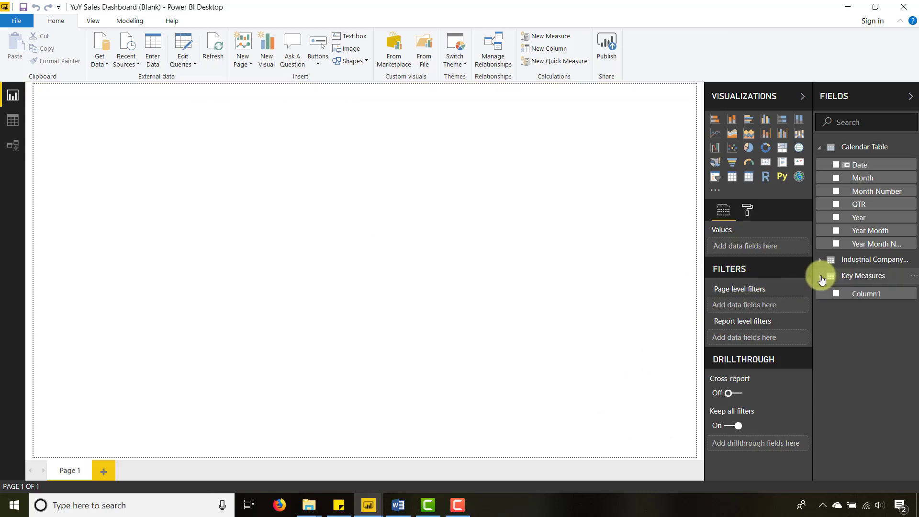
left_click(864, 277)
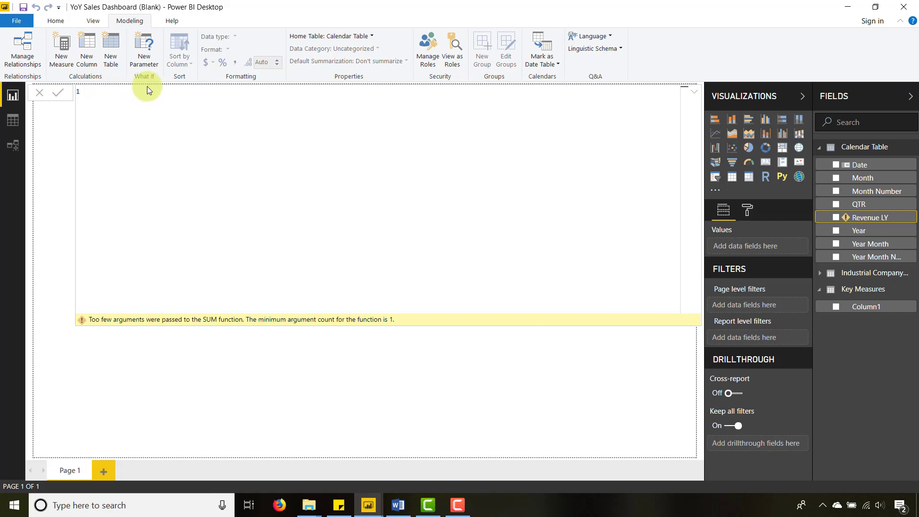
Define Revenue LY = CALCULATE(SUM(Sales Order Revenue), SAMEPERIODLASTYEAR('Calendar Table'[Date])).
type("Revenue LY =")
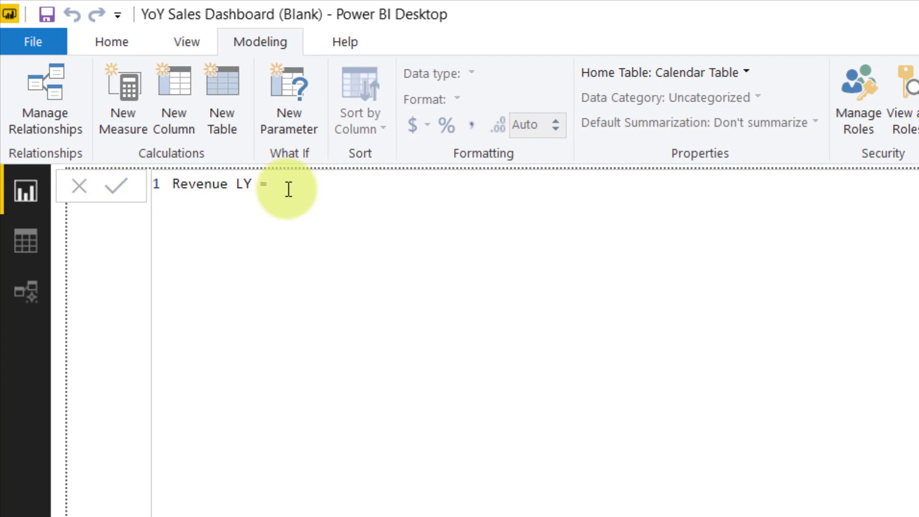
type("SUM('indus")
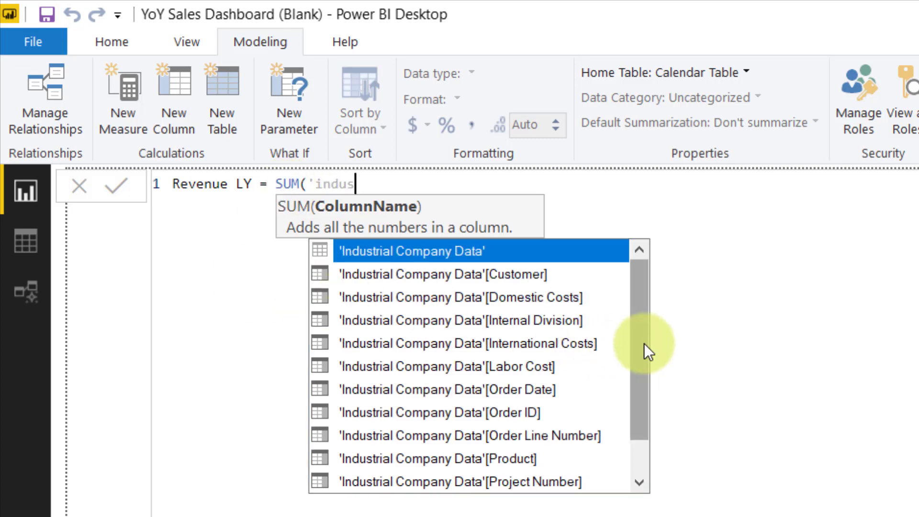
scroll(644, 344, "down", 1)
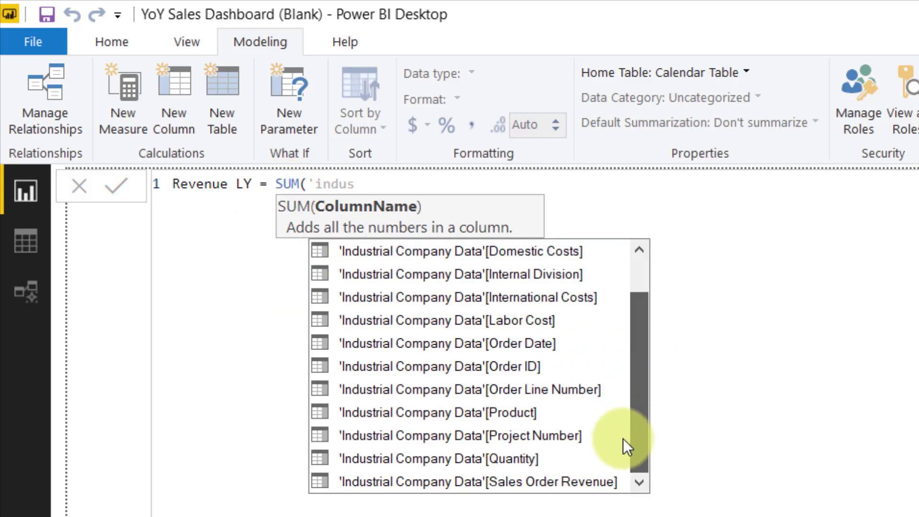
left_click(567, 481)
double_click(567, 481)
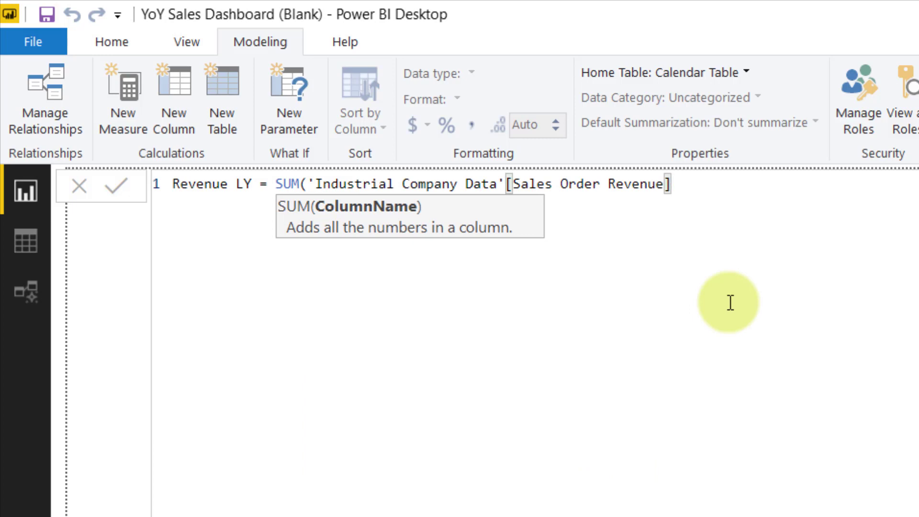
type(",")
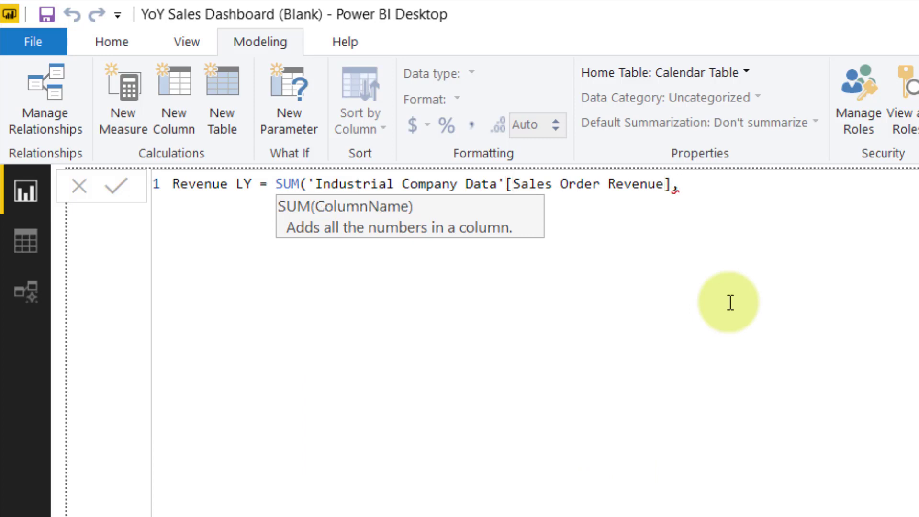
left_click(278, 185)
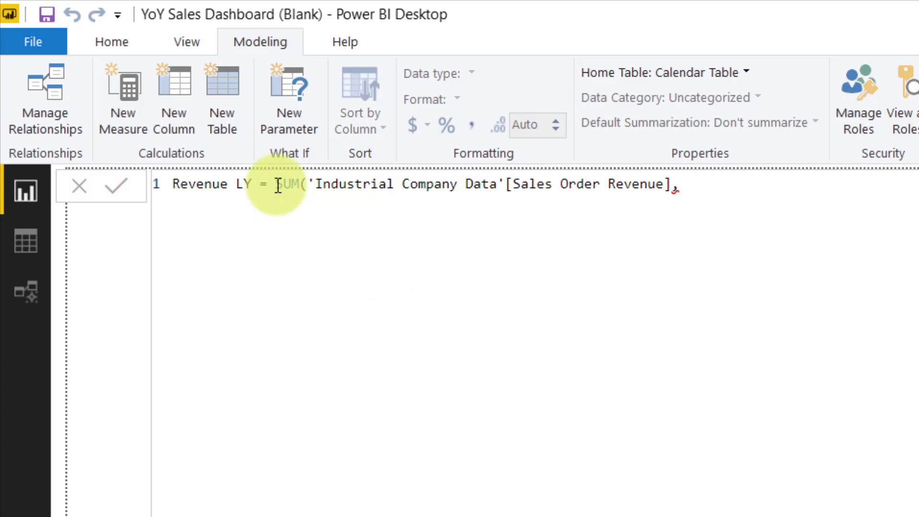
type("CALCULATE")
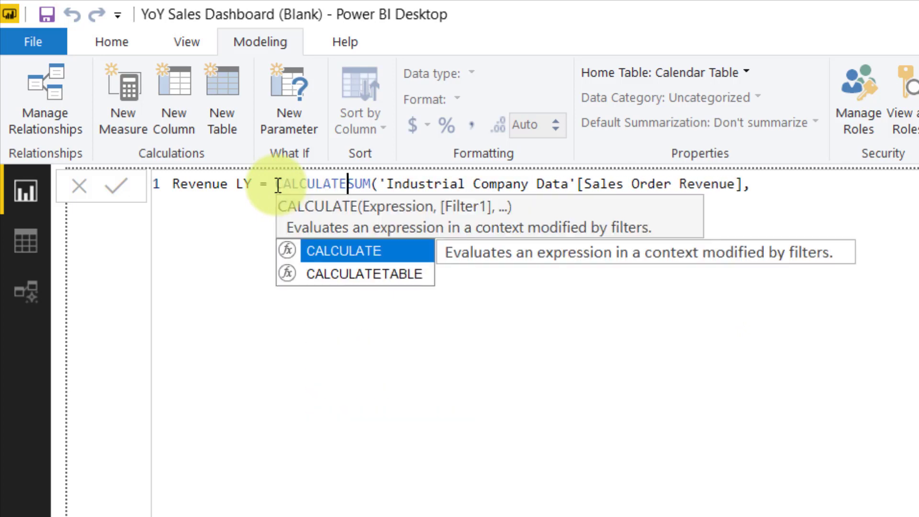
type("(")
left_click(764, 186)
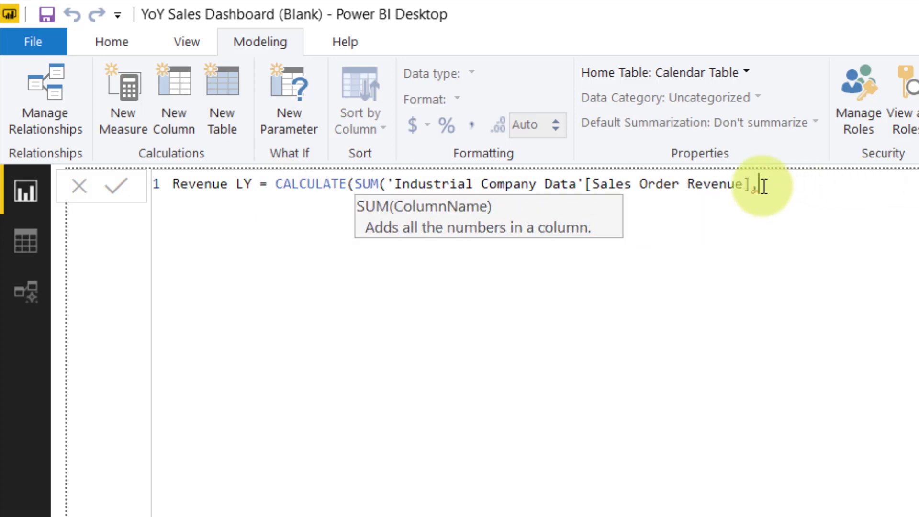
type(")")
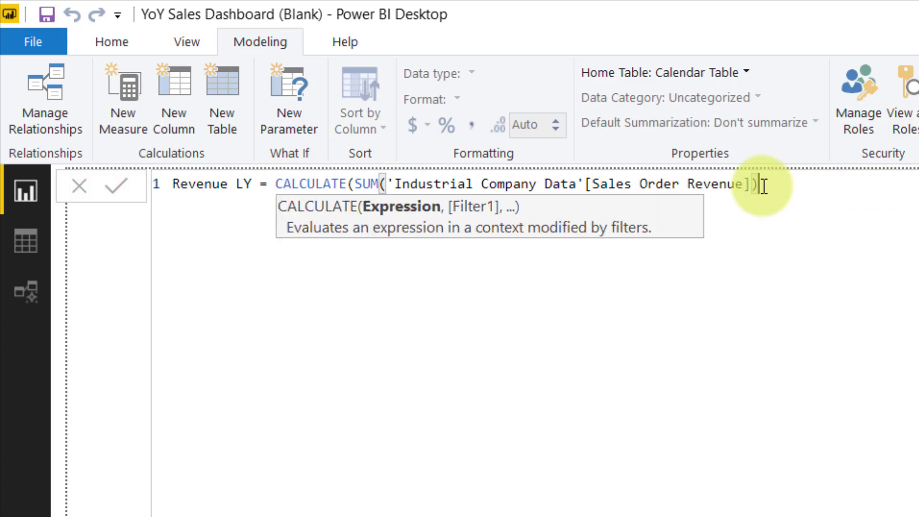
type(",SAME")
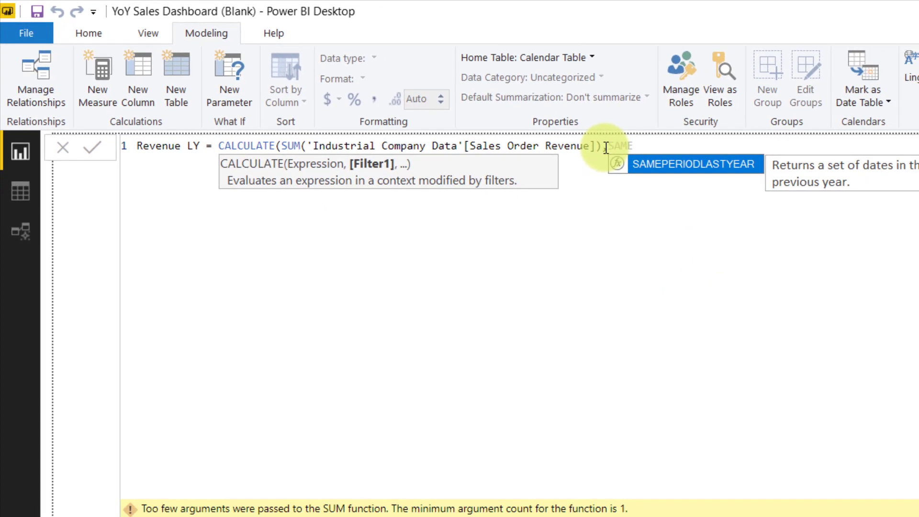
double_click(699, 164)
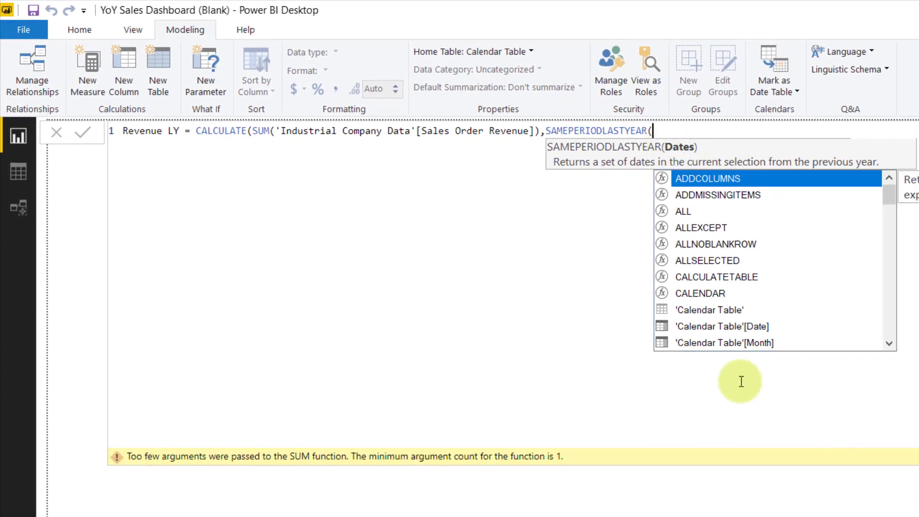
double_click(721, 327)
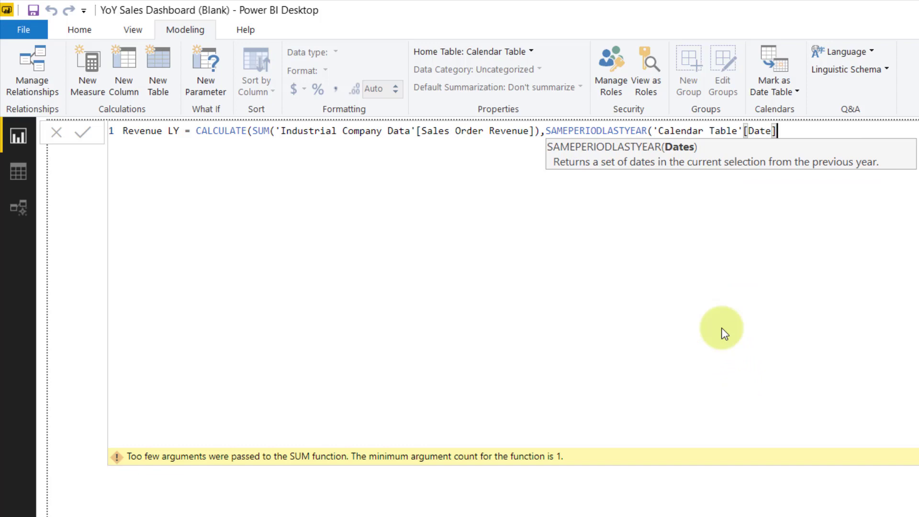
type("))")
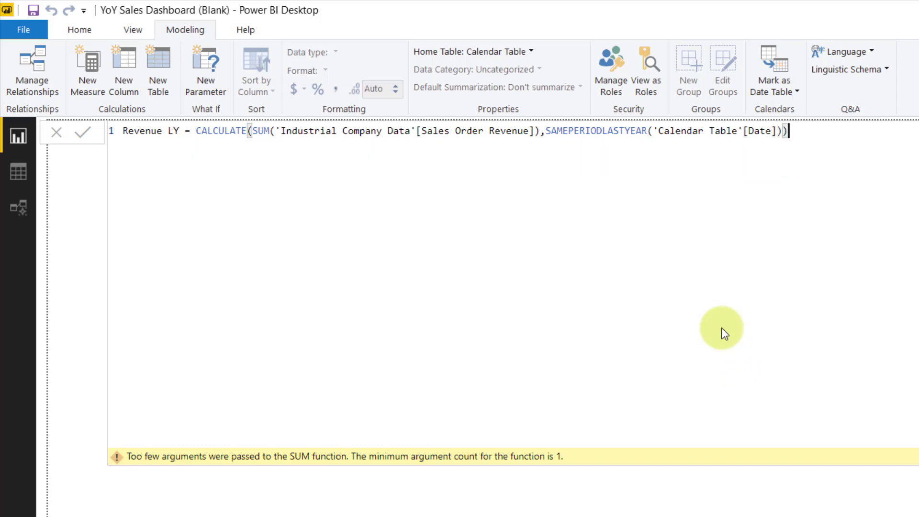
key("Return")
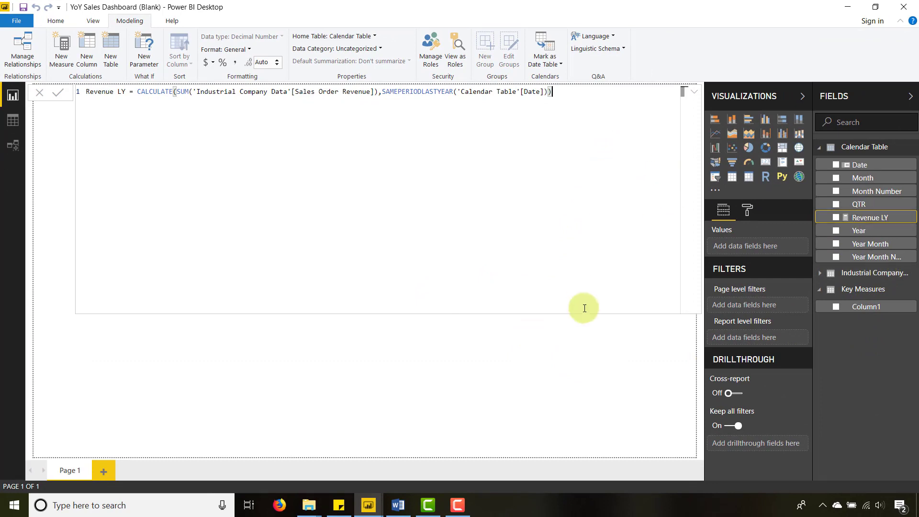
Move the Revenue LY measure into the Key Measures table.
left_click(695, 94)
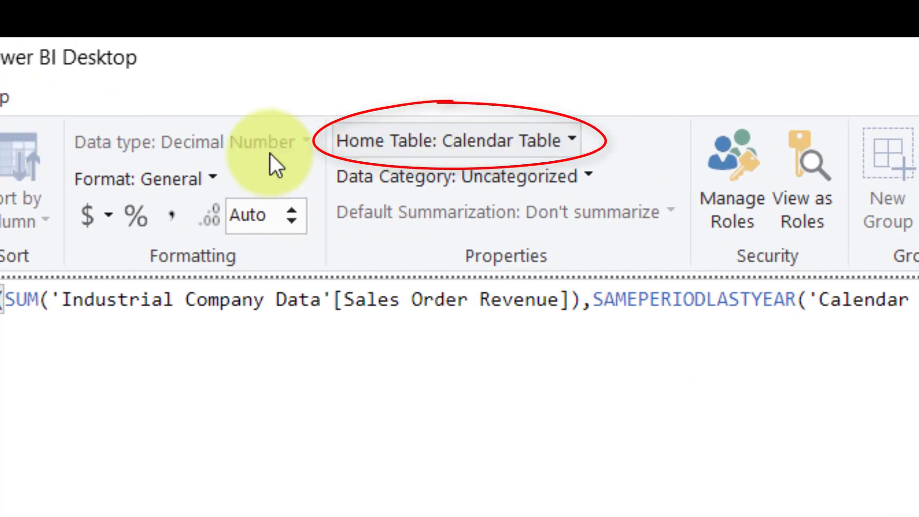
left_click(503, 145)
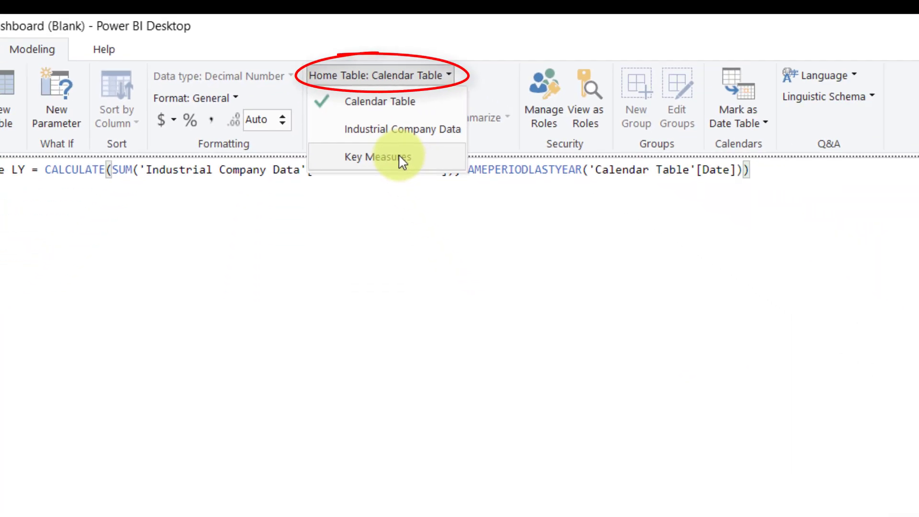
left_click(492, 275)
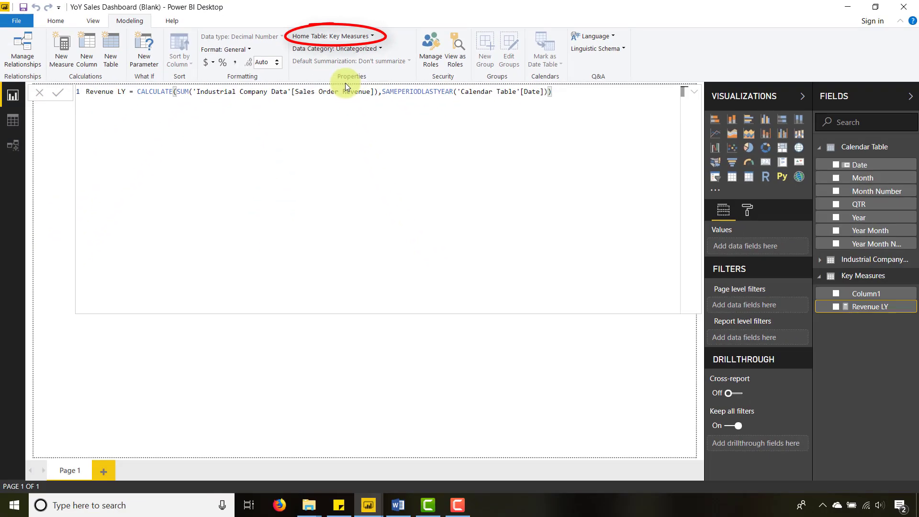
Delete the placeholder Column1 from Key Measures.
right_click(903, 305)
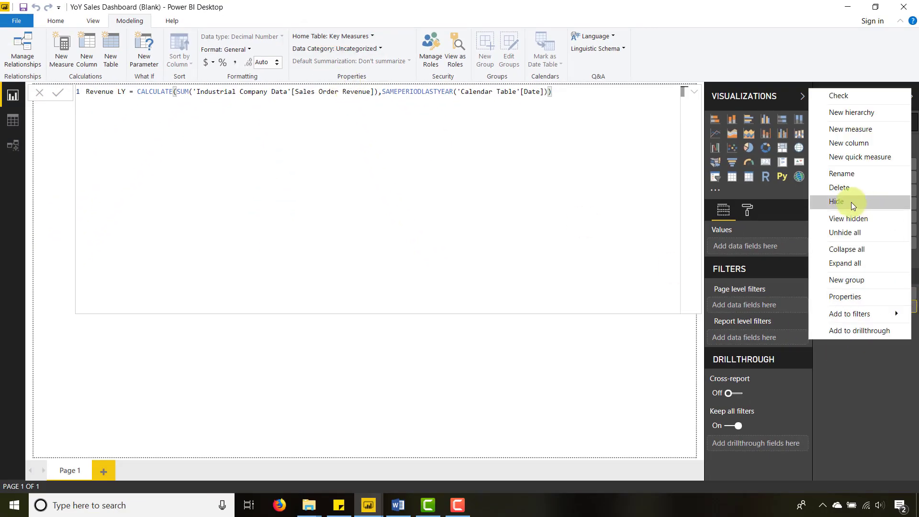
left_click(841, 189)
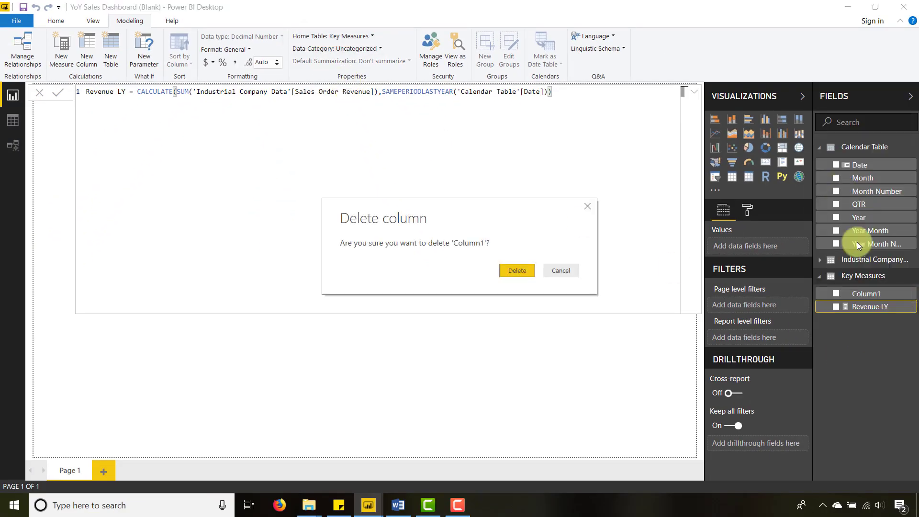
left_click(524, 269)
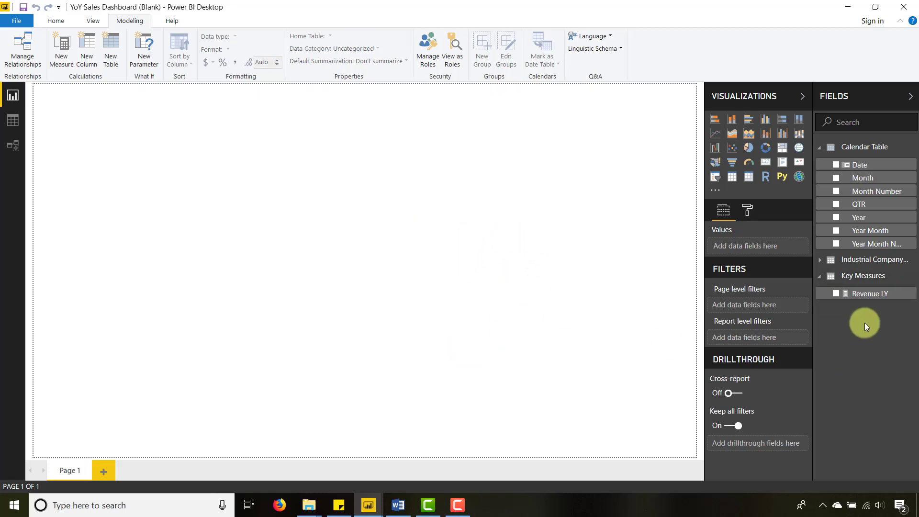
Insert a tall table of Calendar Table dates formatted as M/d/yyyy.
left_click(732, 177)
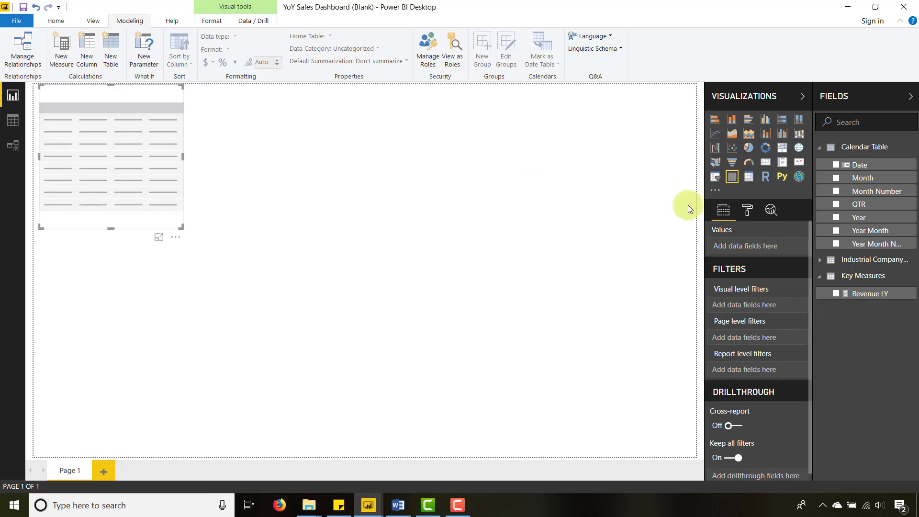
left_click_drag(112, 228, 111, 449)
left_click(835, 165)
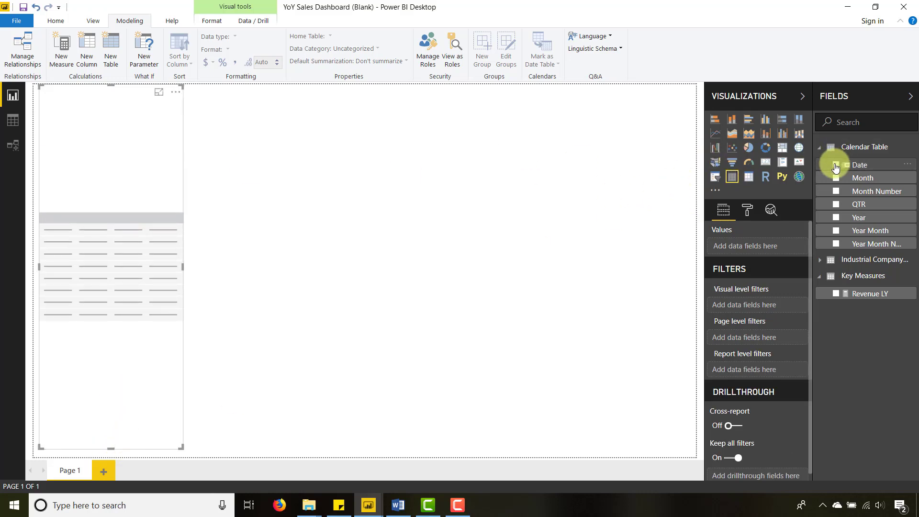
left_click(875, 164)
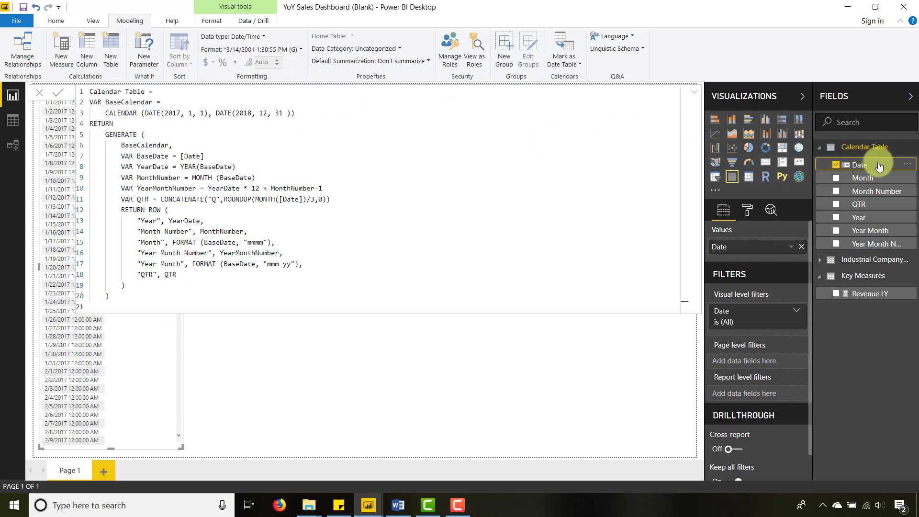
left_click(248, 49)
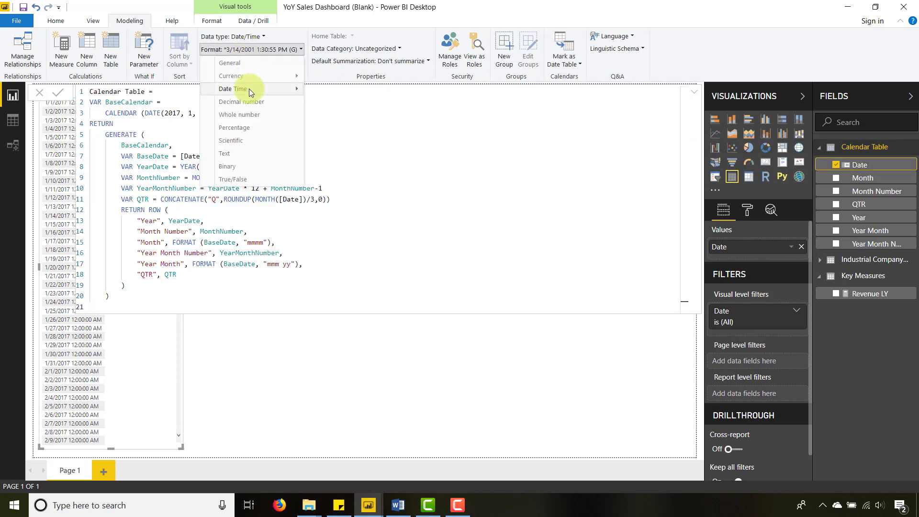
mouse_move(249, 88)
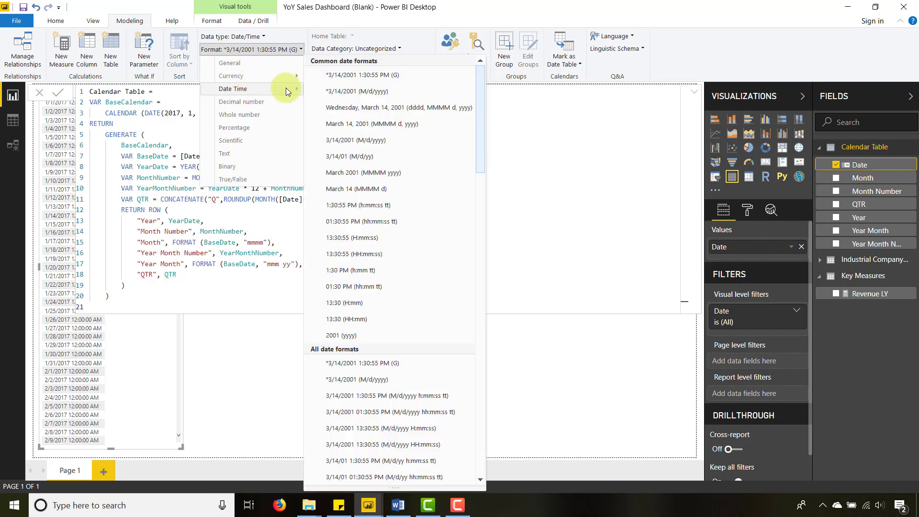
left_click(378, 141)
left_click(323, 359)
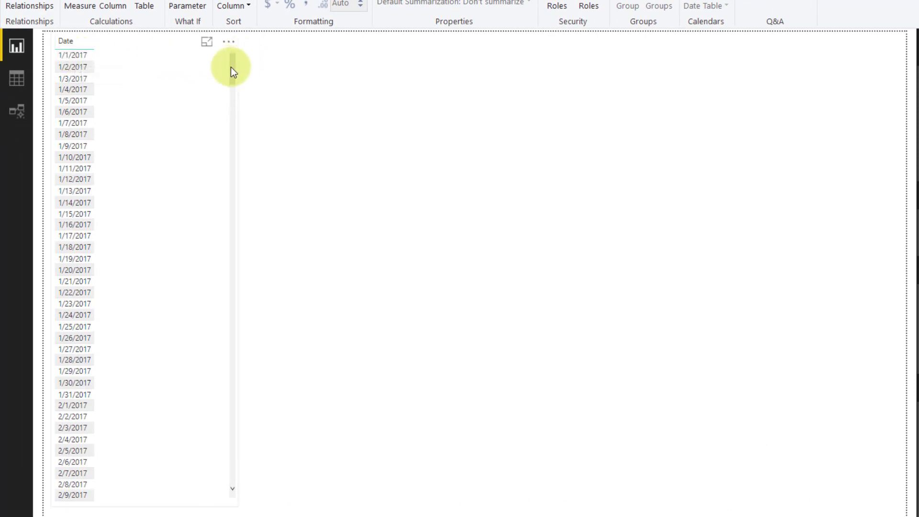
Resize the table, widen the Date column, and add Sales Order Revenue beside the dates.
left_click_drag(232, 69, 237, 418)
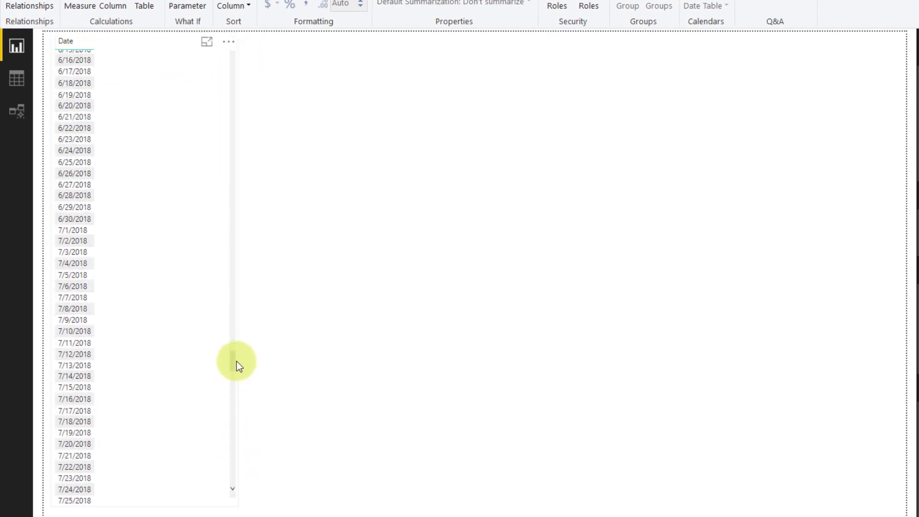
left_click_drag(237, 362, 231, 507)
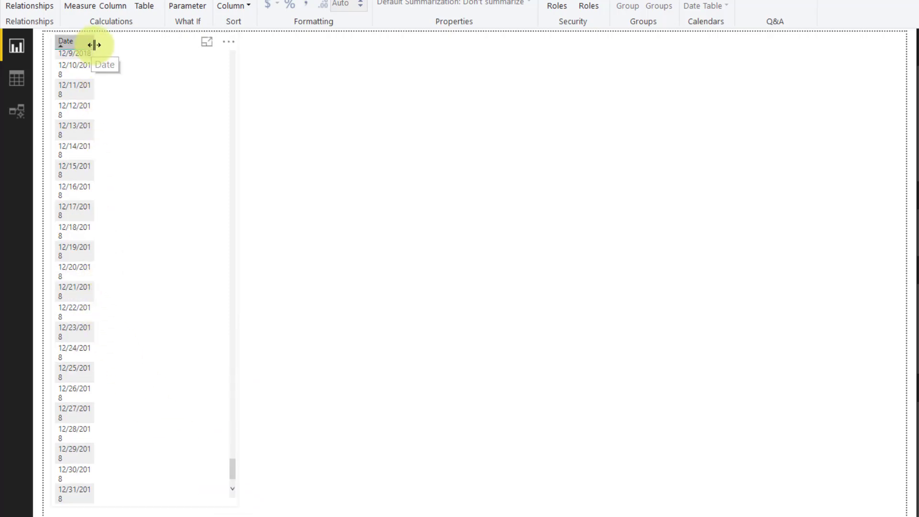
left_click_drag(93, 46, 105, 43)
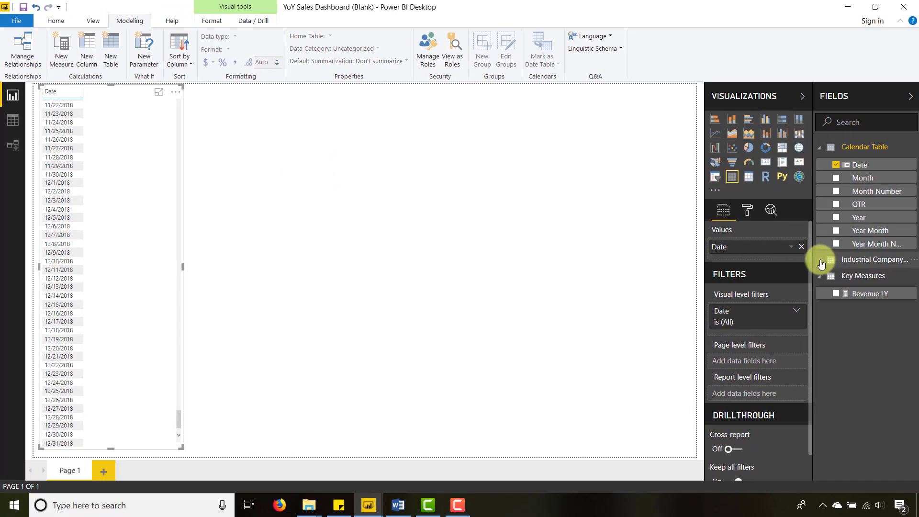
left_click(824, 262)
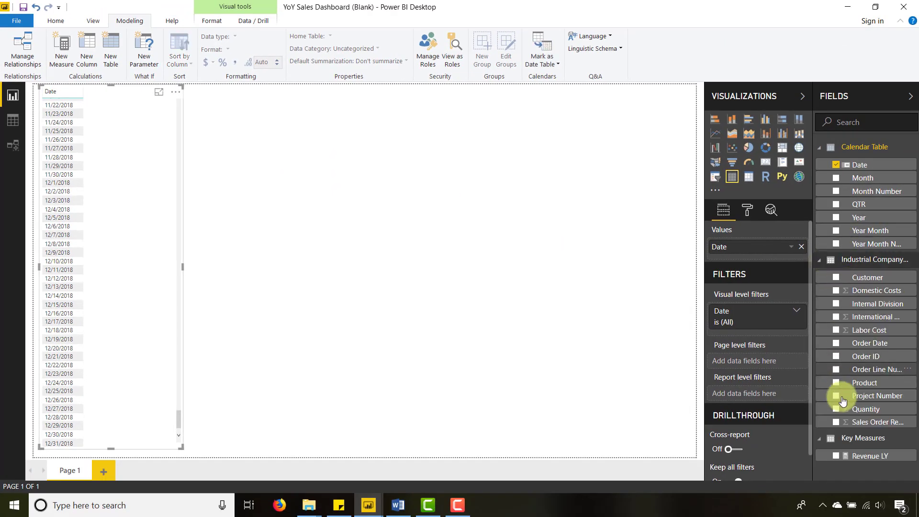
left_click(835, 424)
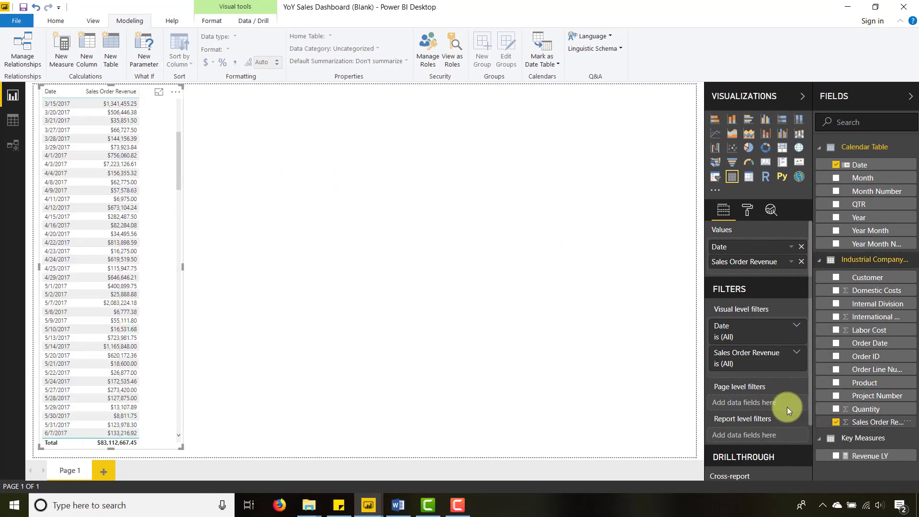
Add the Revenue LY measure to the table and widen it to compare 2018 rows.
left_click(836, 457)
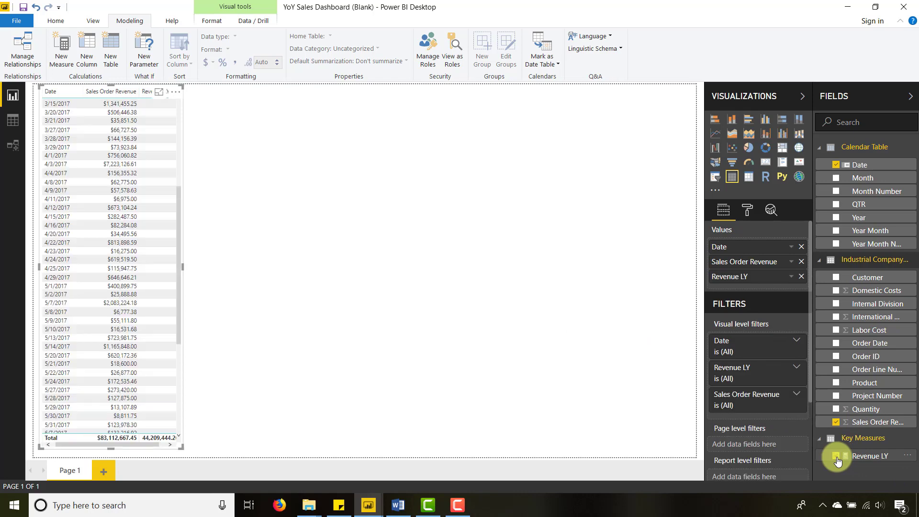
left_click_drag(179, 159, 179, 125)
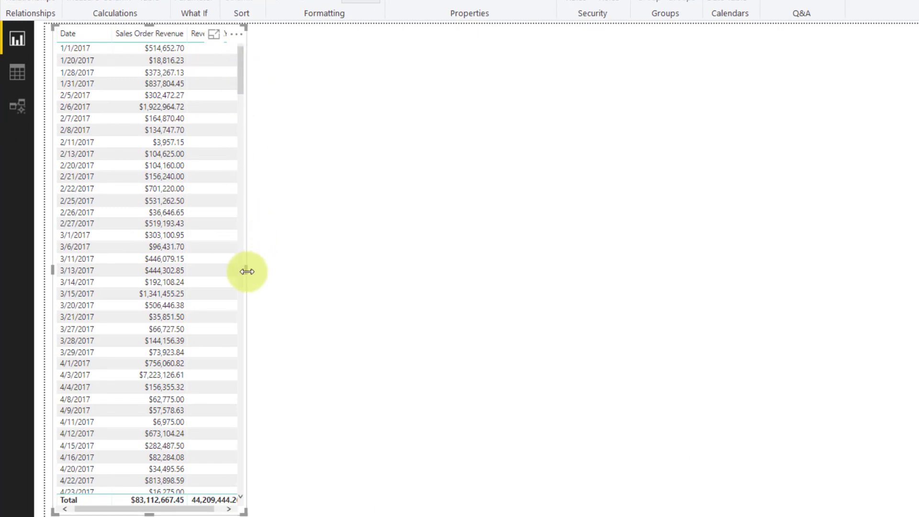
left_click_drag(247, 272, 305, 271)
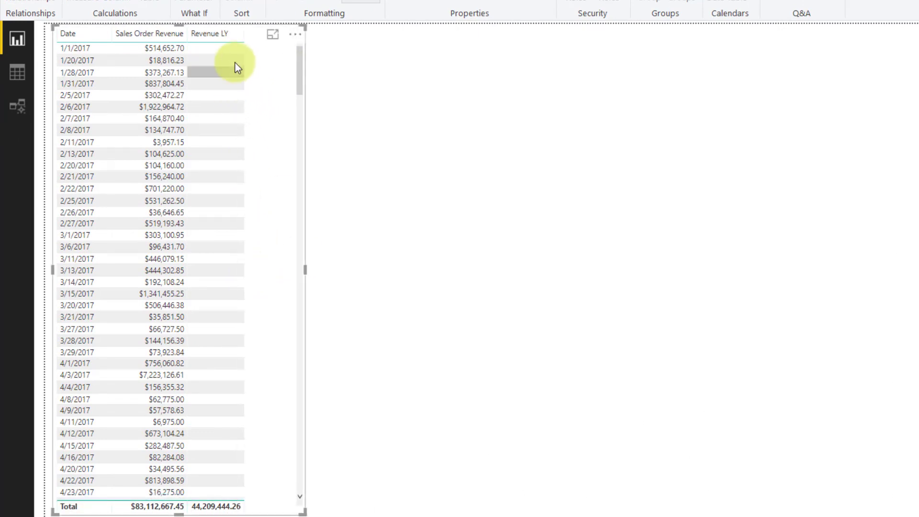
left_click_drag(300, 64, 297, 232)
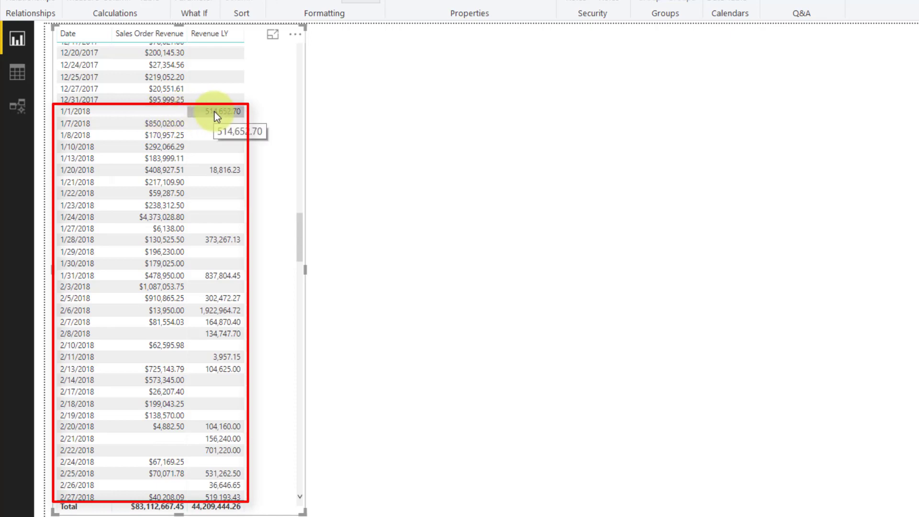
mouse_move(300, 239)
left_mouse_down()
mouse_move(302, 298)
mouse_move(302, 231)
left_mouse_up()
scroll(302, 230, "up", 2)
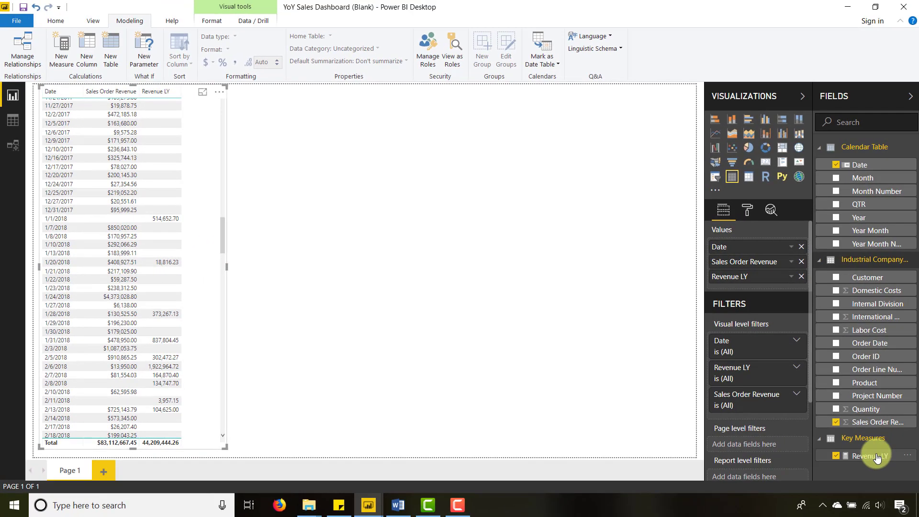
Format Revenue LY as $ English (United States) currency and delete an accidental column chart.
left_click(870, 456)
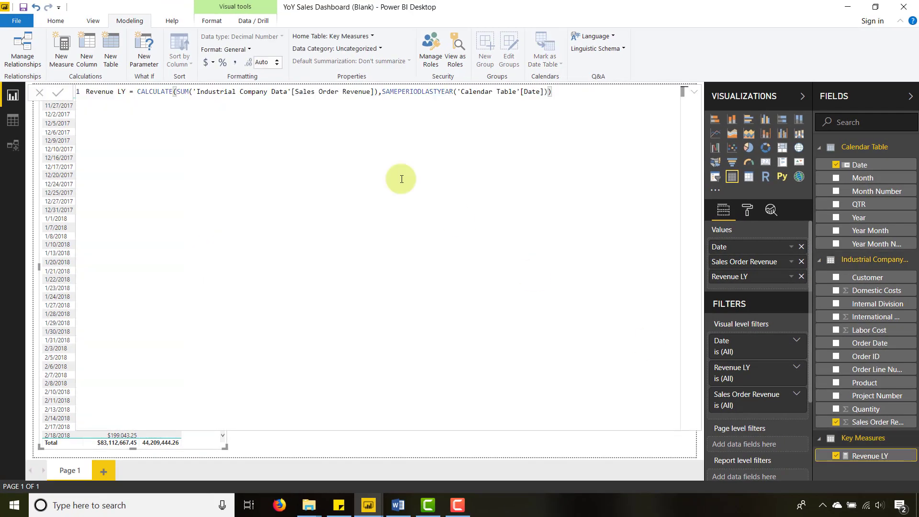
left_click(205, 63)
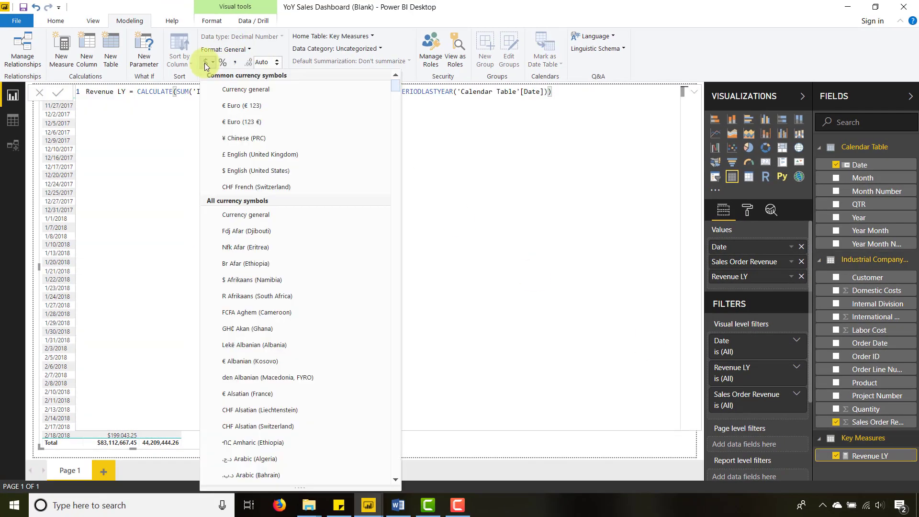
left_click(242, 171)
double_click(472, 442)
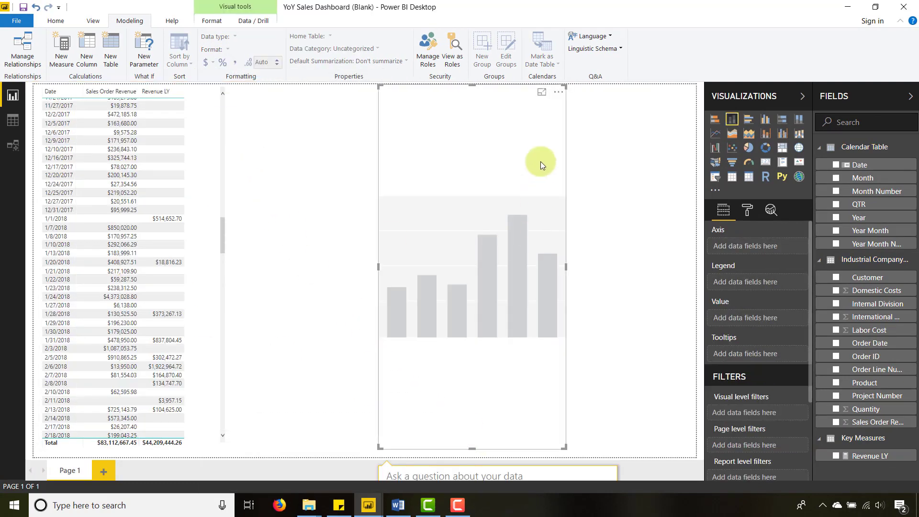
key("Delete")
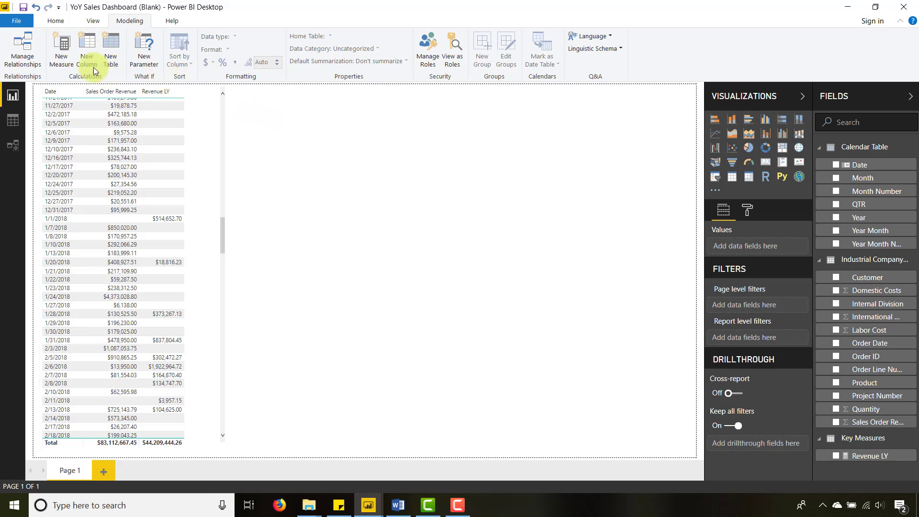
Start a new measure 'Diff Between CY LY =' summing 'Industrial Company Data'[Sales Order Revenue].
left_click(61, 59)
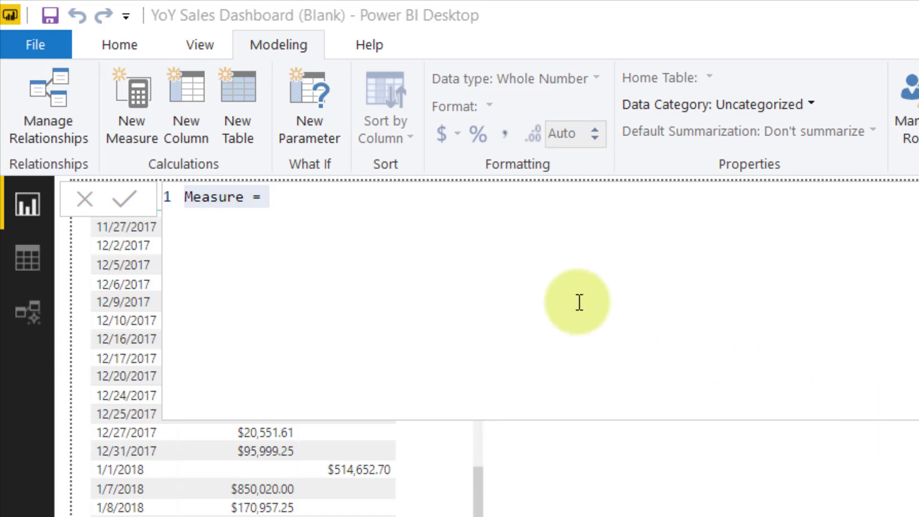
type("Diff Between CY LY =")
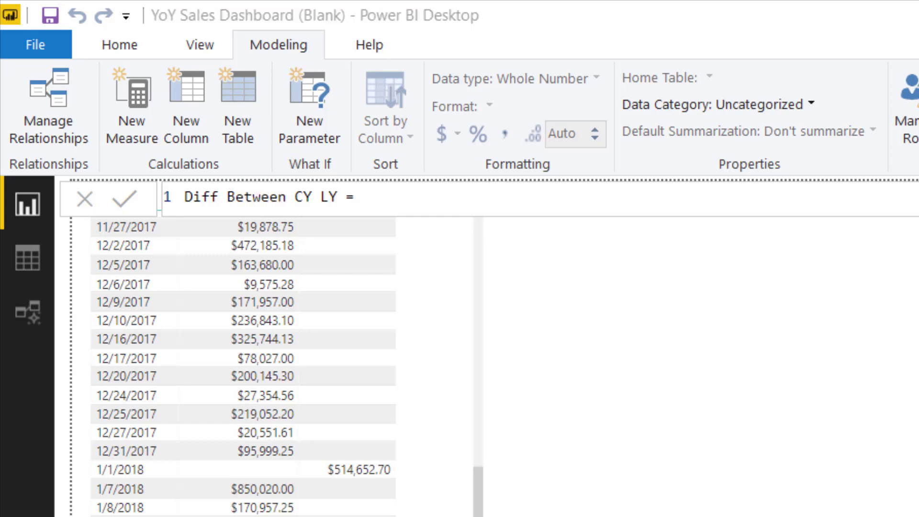
left_click(381, 199)
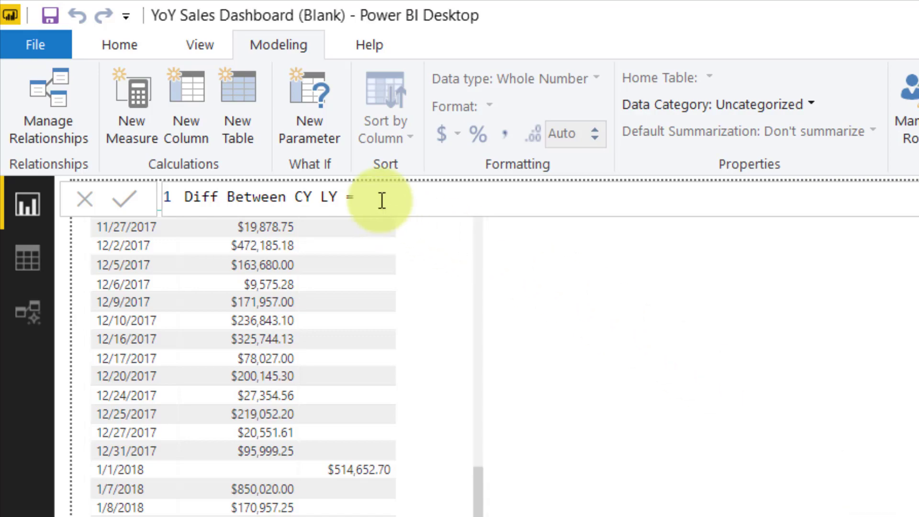
type("SUM(")
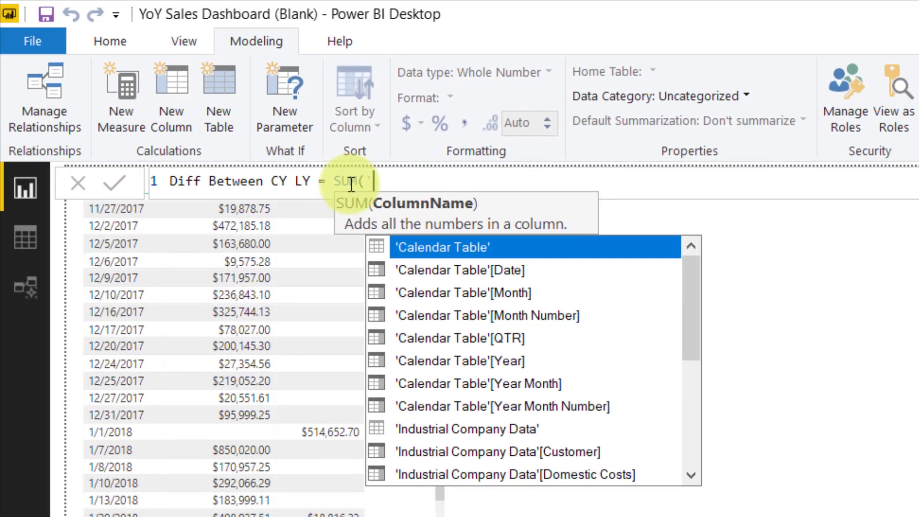
key("Down")
key("Down")
key("Down")
key("Down")
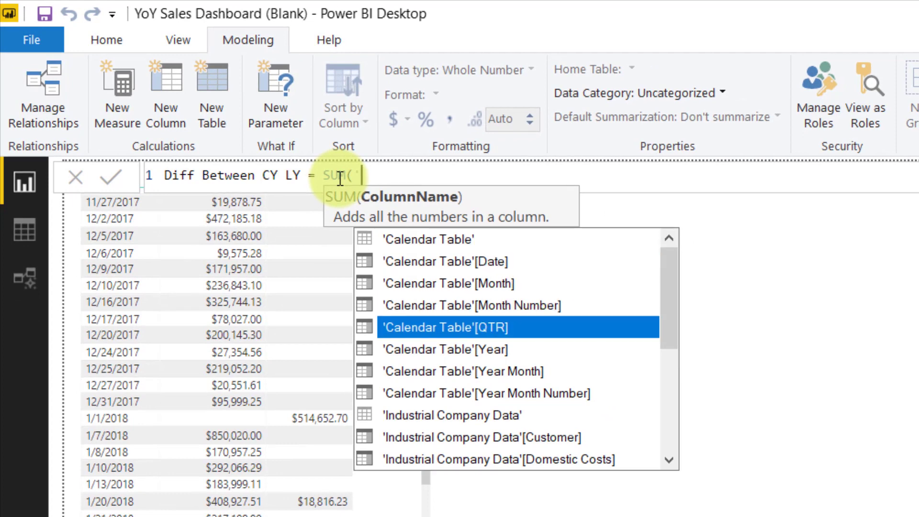
key("Down")
key("Down")
key("Down")
key("Down")
key("Down")
key("Down")
key("Down")
key("Down")
key("Down")
key("Down")
key("Down")
key("Down")
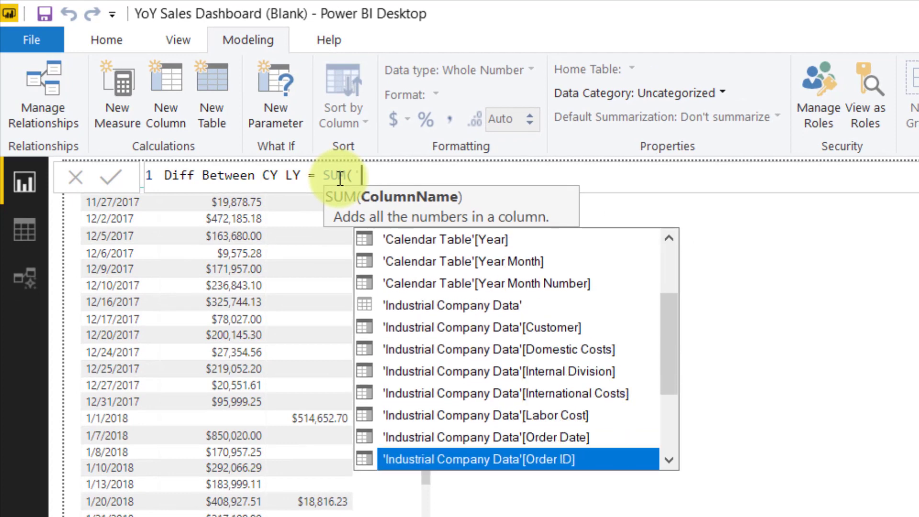
key("Down")
key("Down")
key("Down")
key("Down")
key("Down")
key("Up")
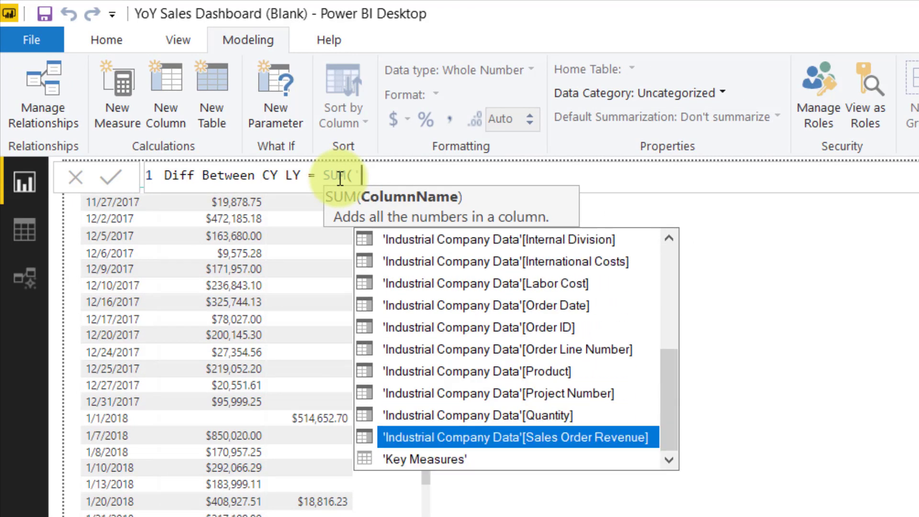
key("Tab")
Subtract [Revenue LY] from the sum and commit the formula.
type(") ")
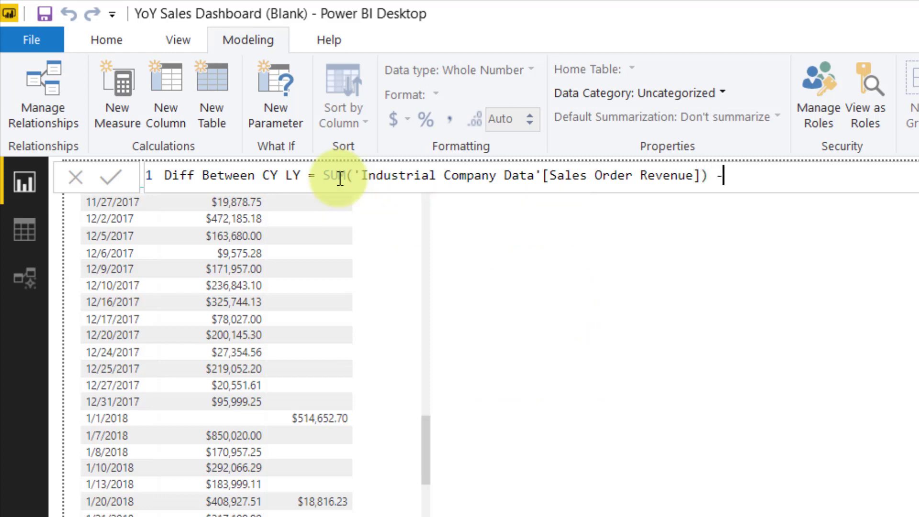
type("- SAL")
key("BackSpace")
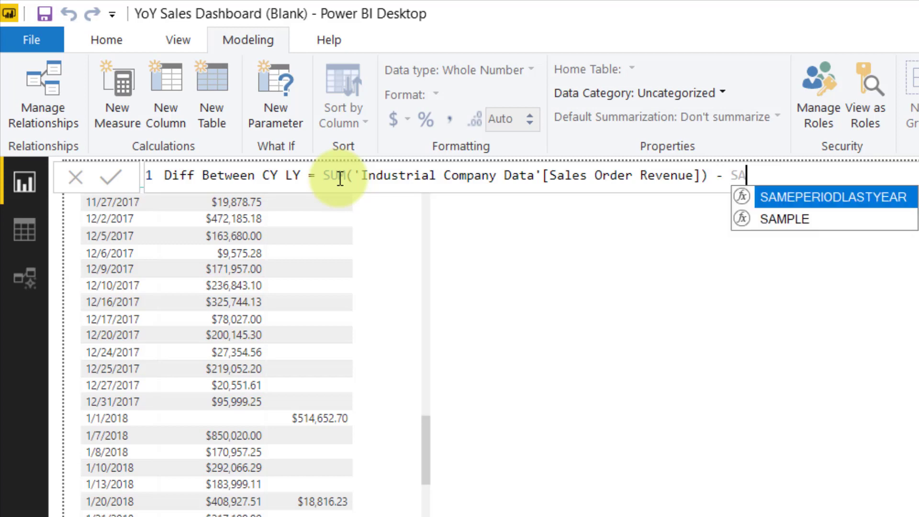
key("BackSpace")
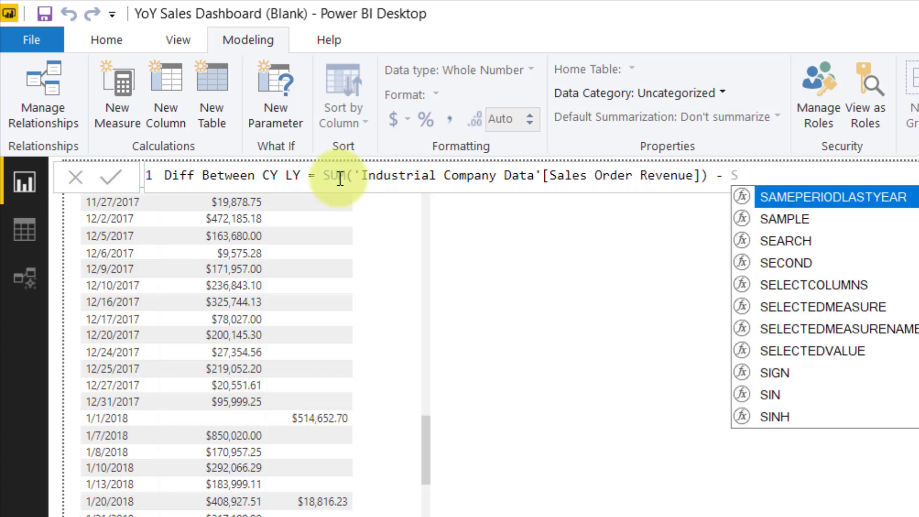
key("BackSpace")
type("RE")
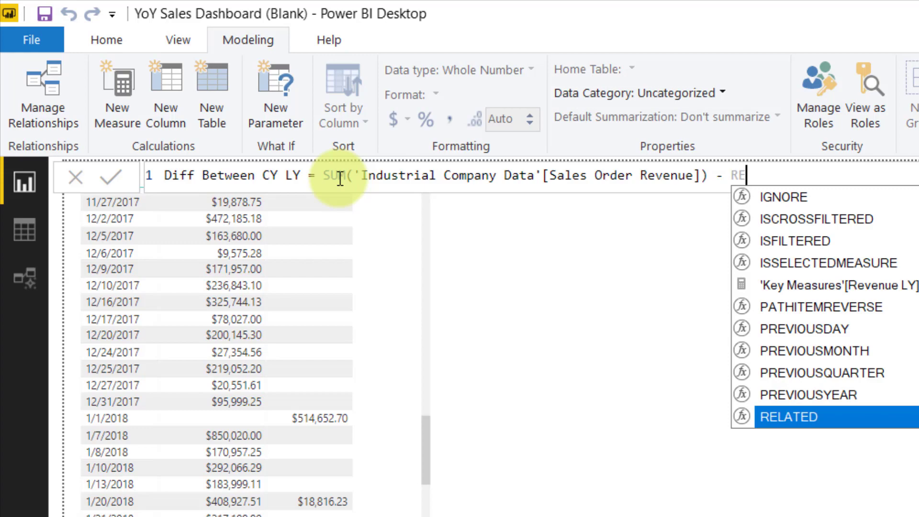
type("v")
key("Tab")
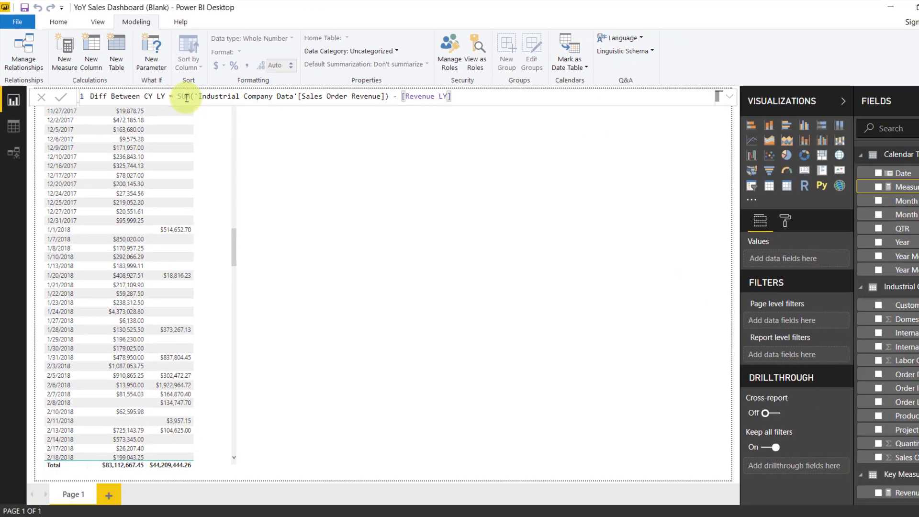
key("Return")
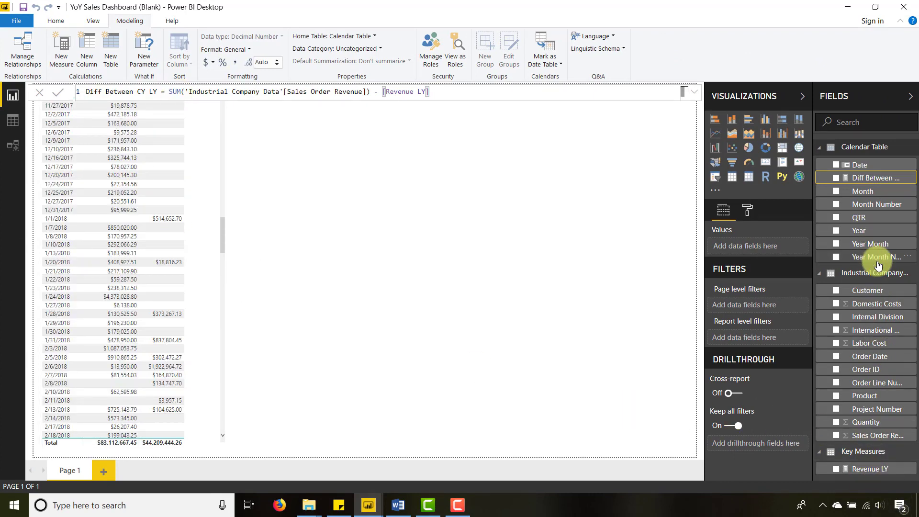
Set Diff Between CY LY's home table to Key Measures and format it as US dollars.
right_click(874, 179)
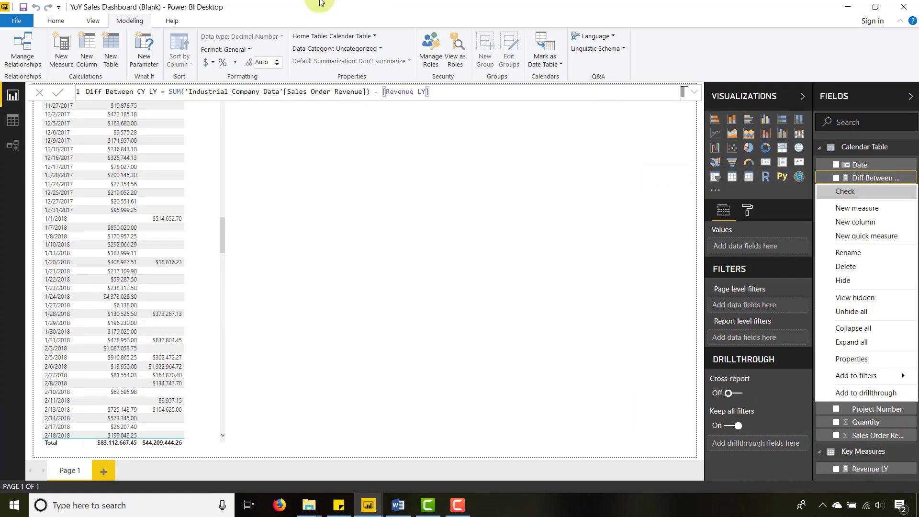
left_click(350, 37)
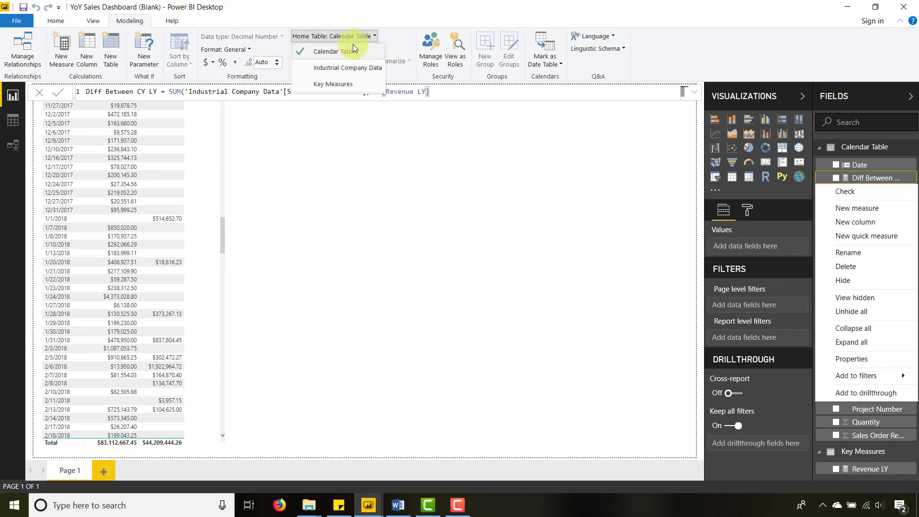
left_click(334, 84)
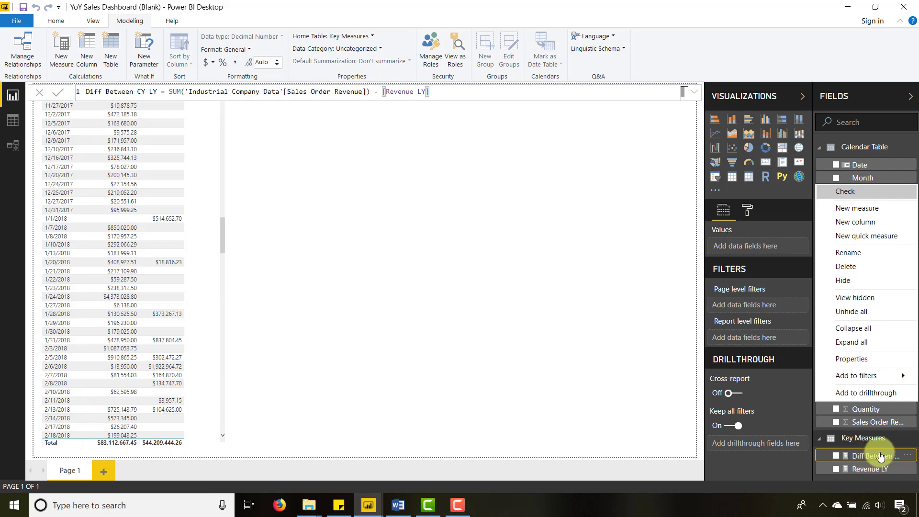
left_click(210, 65)
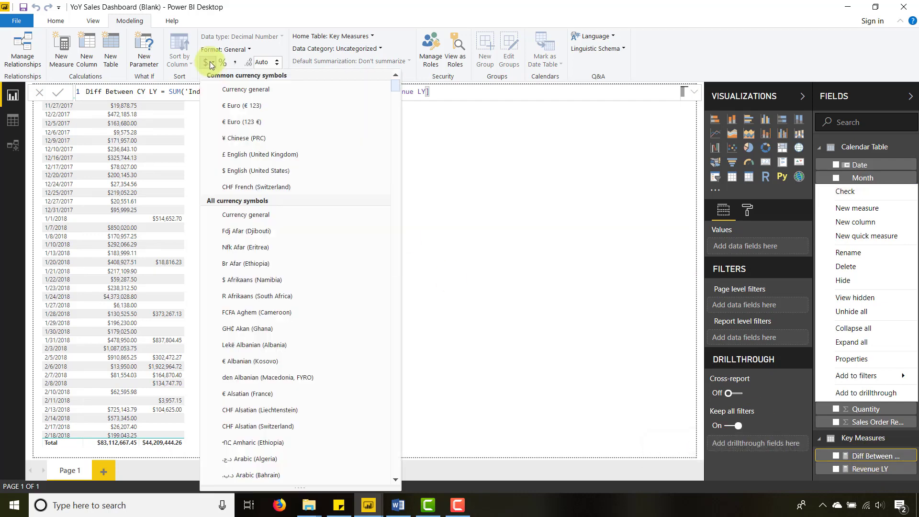
left_click(259, 170)
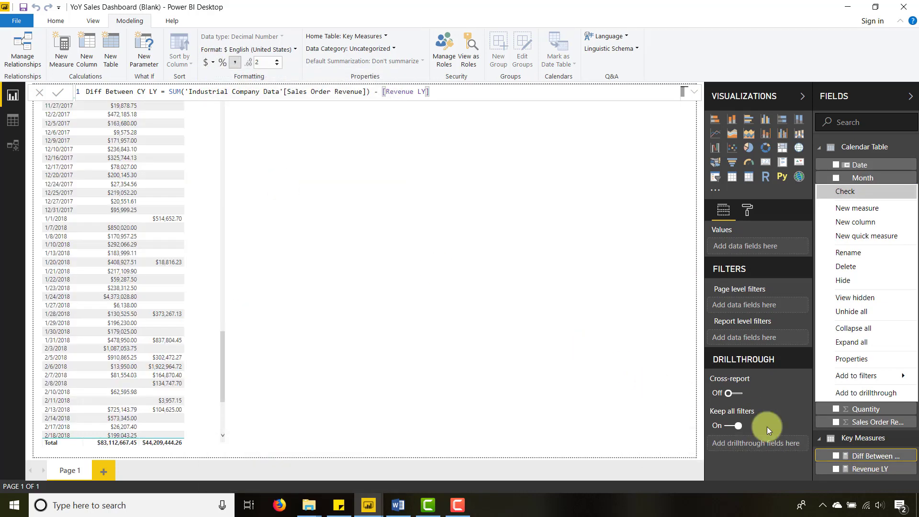
left_click(208, 237)
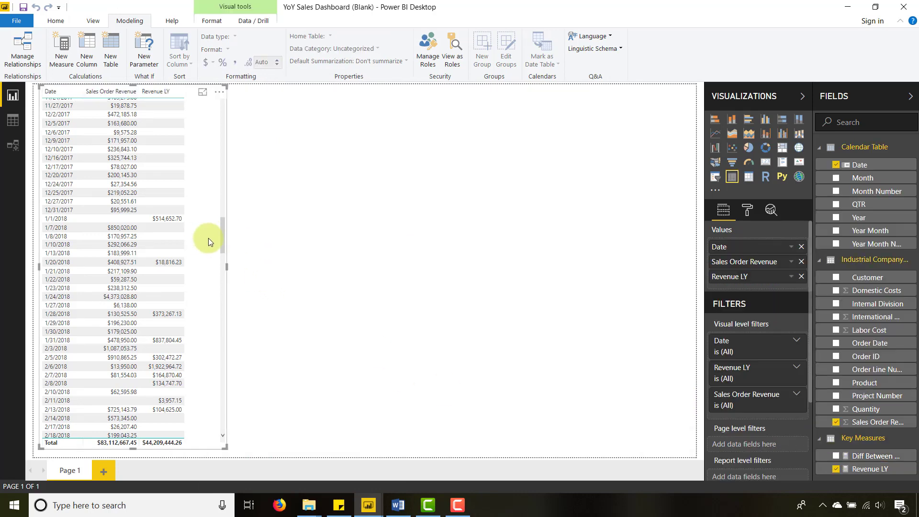
Add Diff Between CY LY to the table and widen the visual to fit every column.
left_click(842, 461)
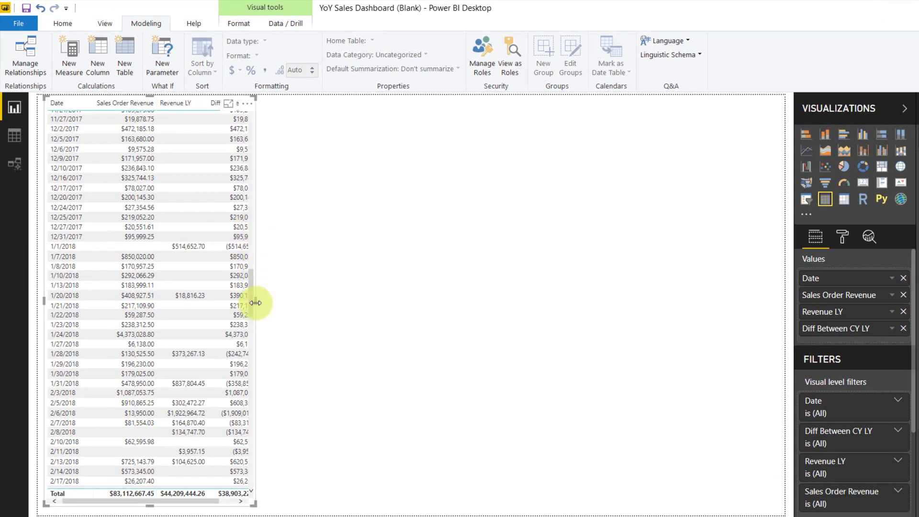
left_click_drag(255, 302, 367, 300)
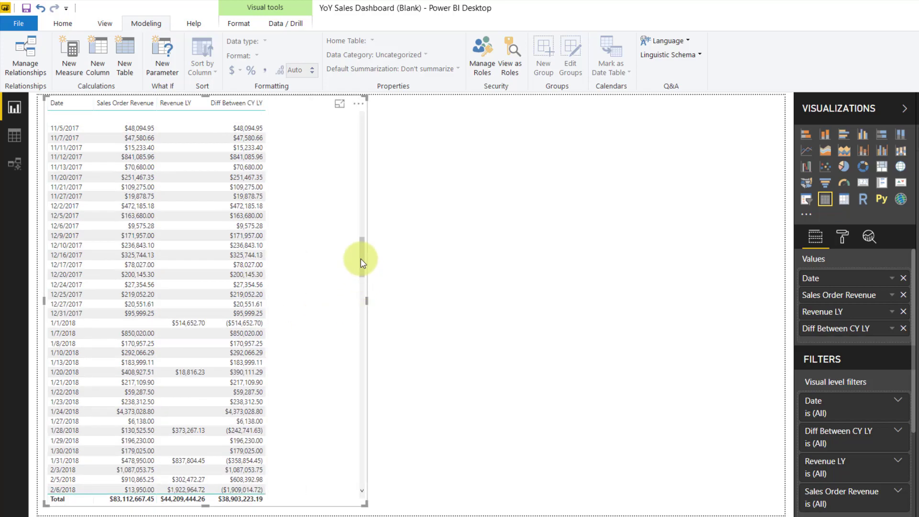
left_click_drag(361, 258, 365, 297)
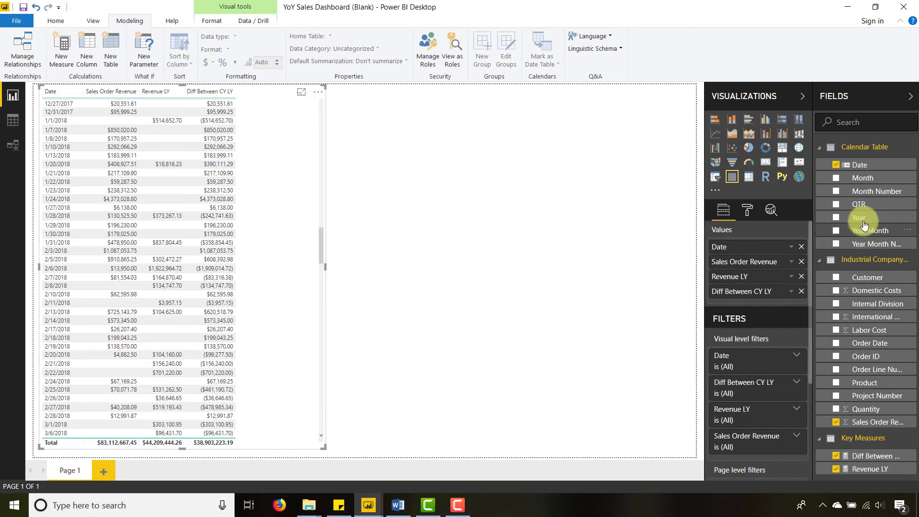
Add a page-level Year filter with basic filtering set to 2018 only.
left_click_drag(846, 219, 778, 215)
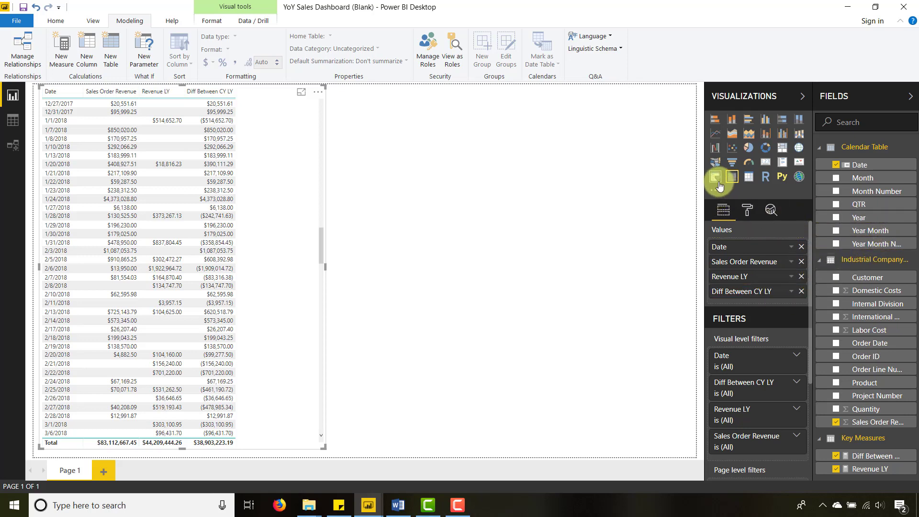
left_click(659, 240)
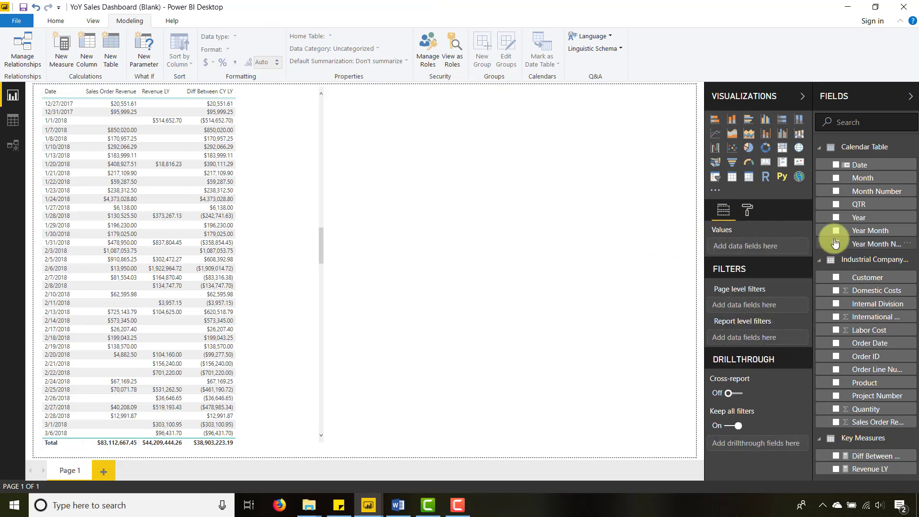
left_click_drag(857, 218, 752, 302)
left_click(769, 343)
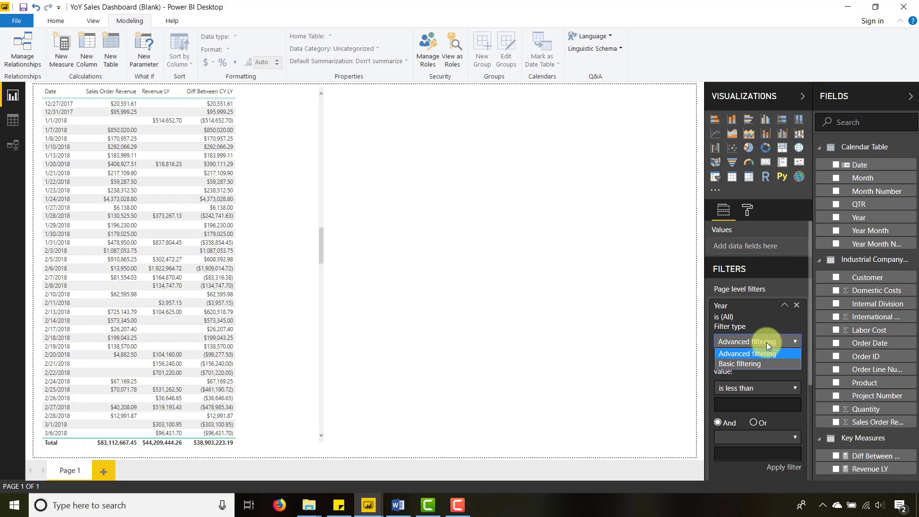
left_click(750, 356)
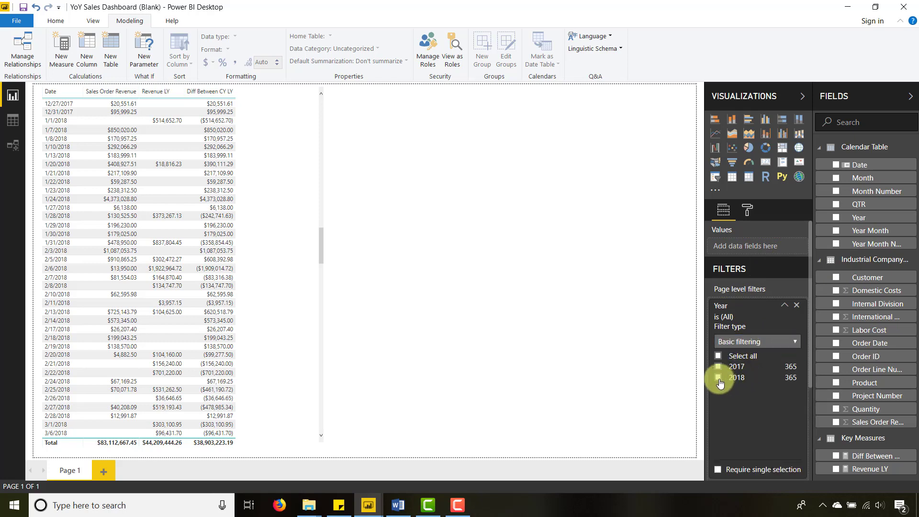
left_click(719, 378)
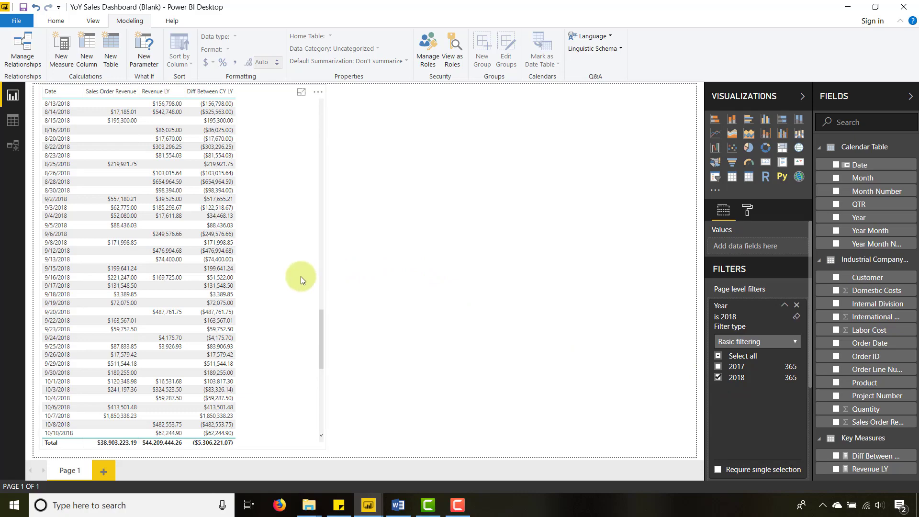
left_click_drag(322, 318, 329, 133)
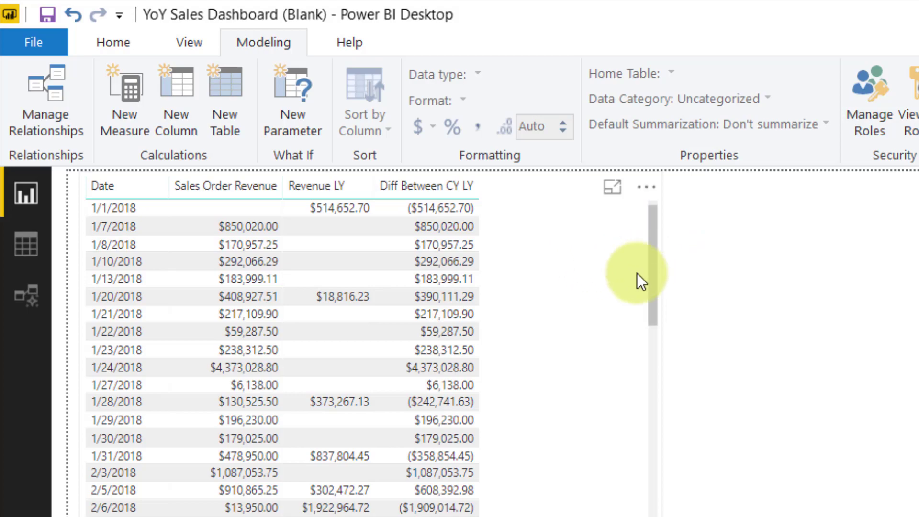
Duplicate the table, place the copy to the right, and convert it to a clustered column chart.
left_click(623, 292)
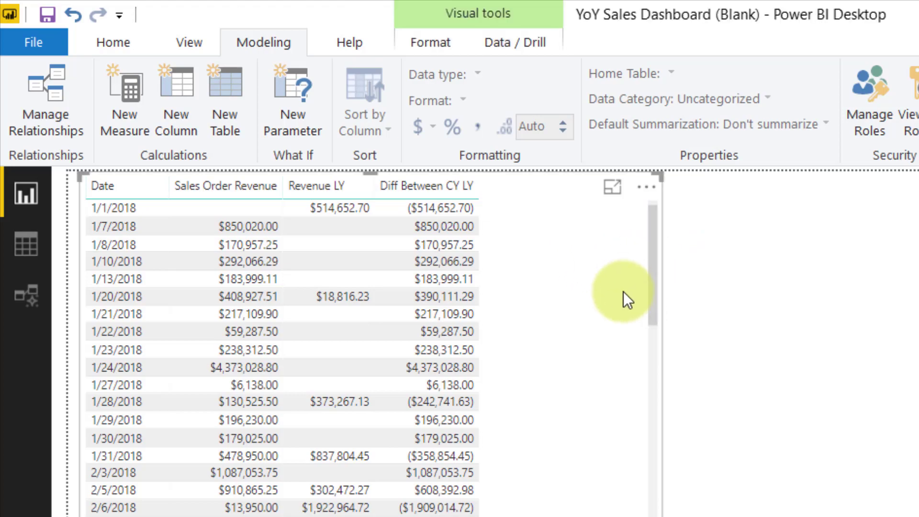
key("ctrl+c")
key("ctrl+v")
left_click_drag(679, 241, 600, 156)
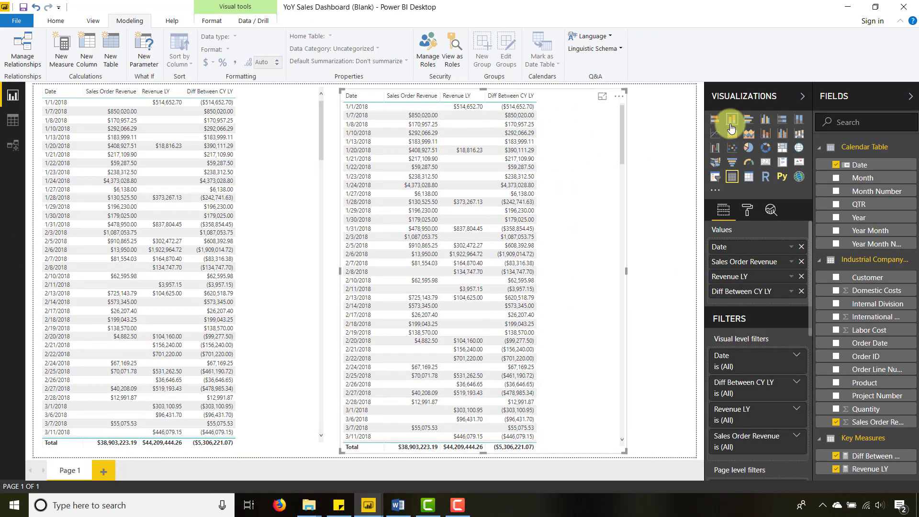
left_click(731, 122)
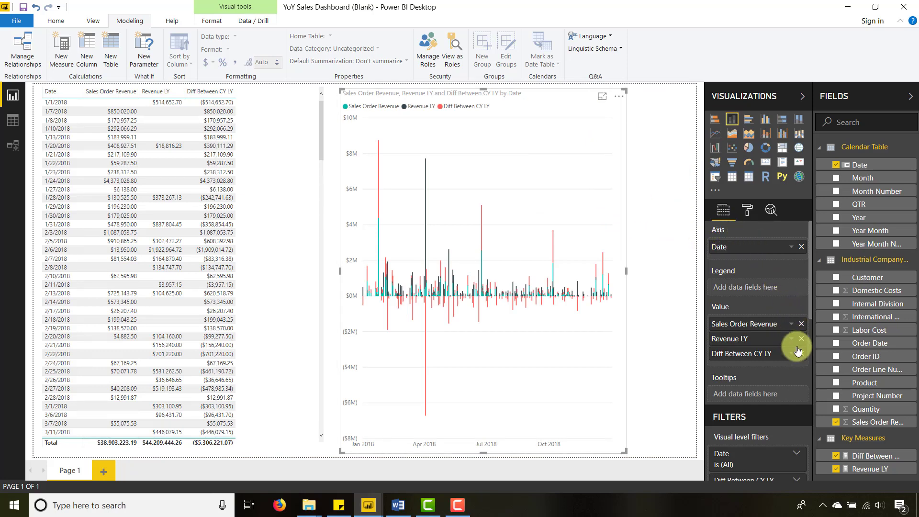
Remove Sales Order Revenue and Revenue LY from the chart and widen it toward the right edge.
left_click(801, 325)
left_click(801, 324)
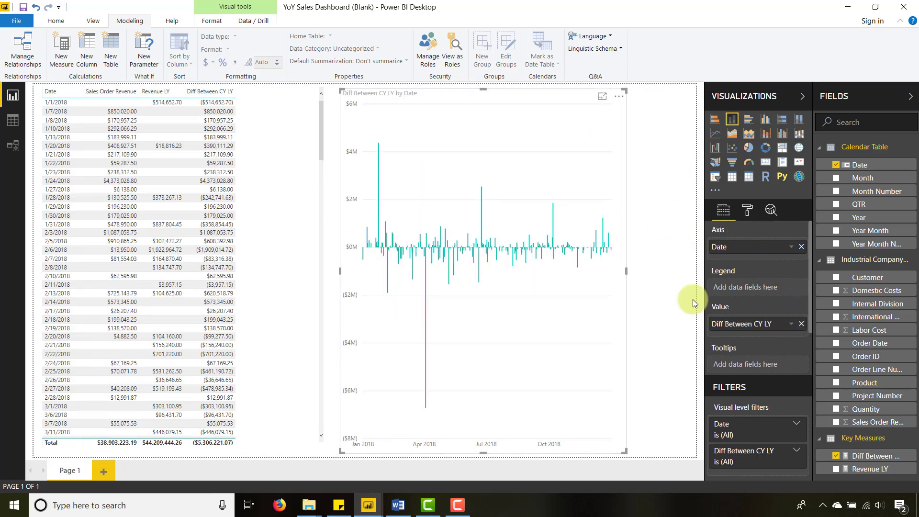
left_click_drag(626, 271, 690, 275)
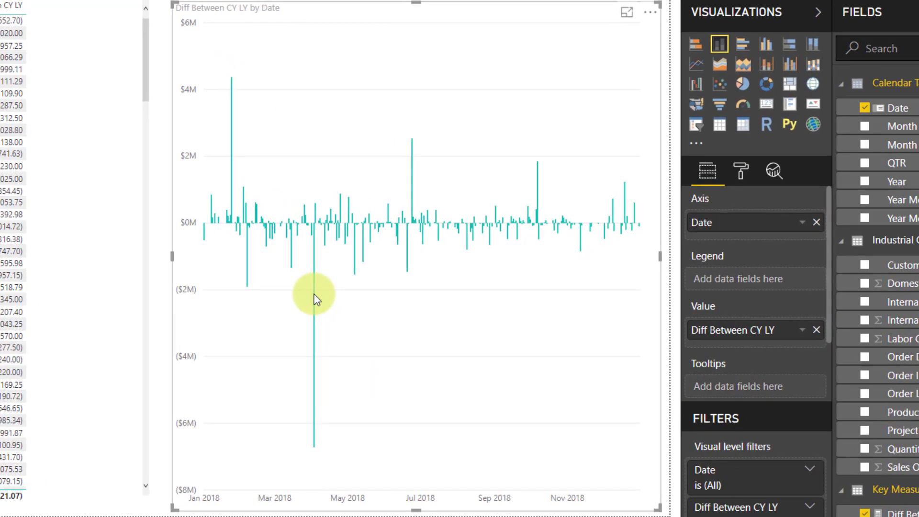
mouse_move(442, 301)
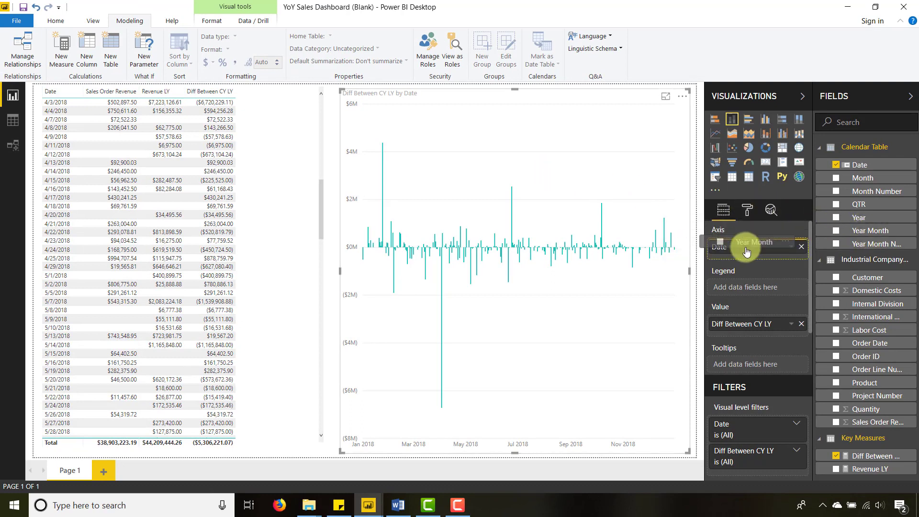
Plot the chart by Year Month, sorted ascending from Jan 18 to Dec 18.
left_click_drag(757, 262, 779, 242)
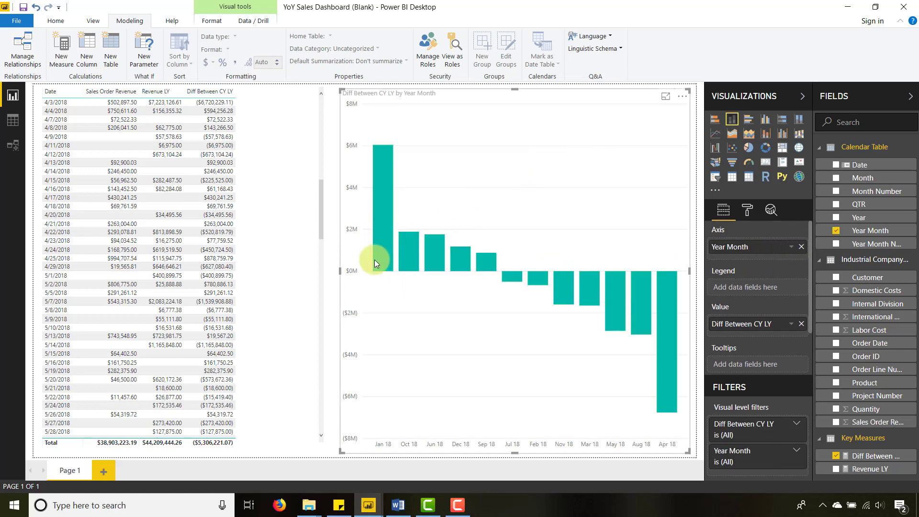
left_click(682, 96)
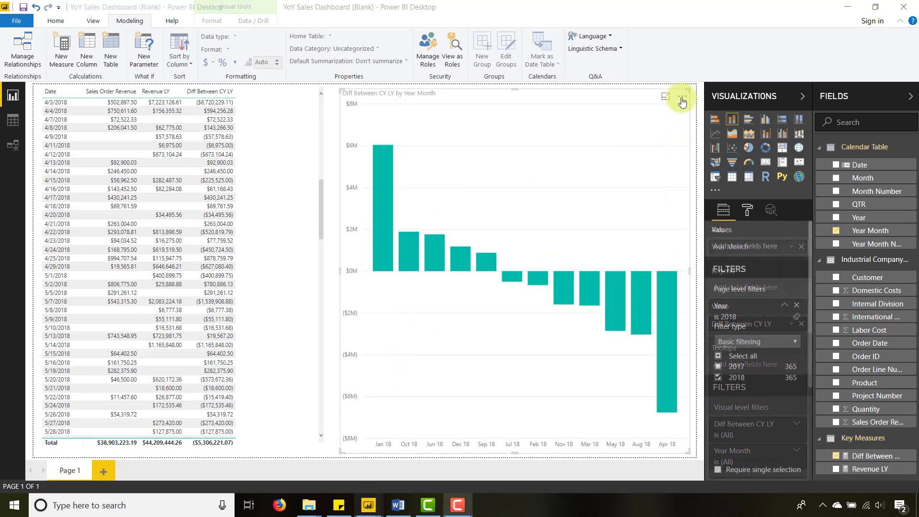
mouse_move(700, 204)
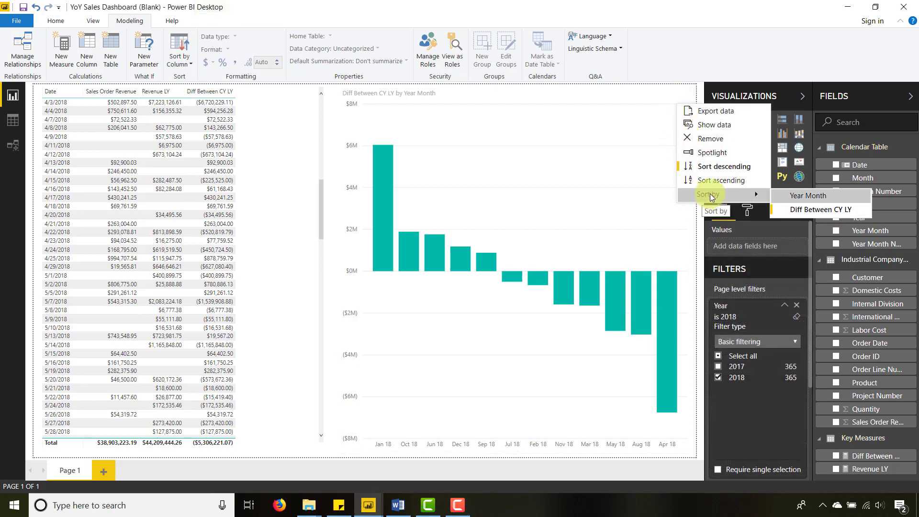
left_click(809, 195)
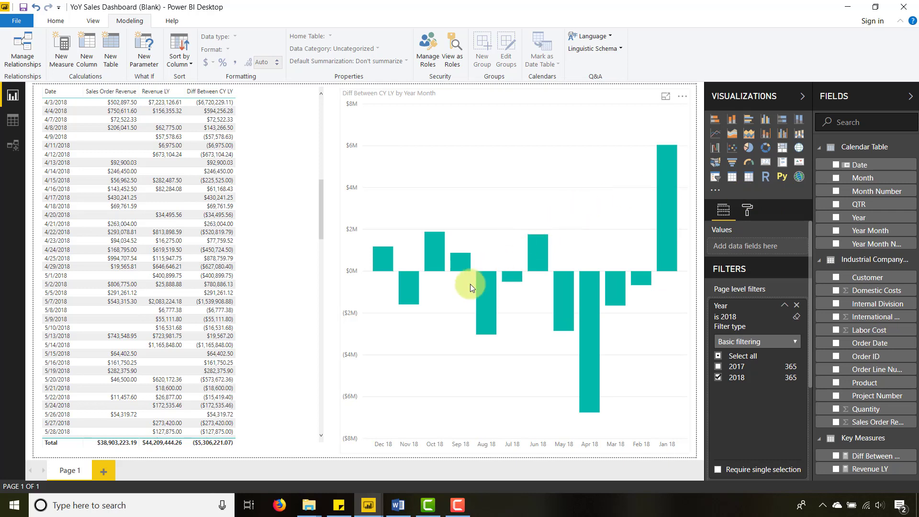
left_click(682, 97)
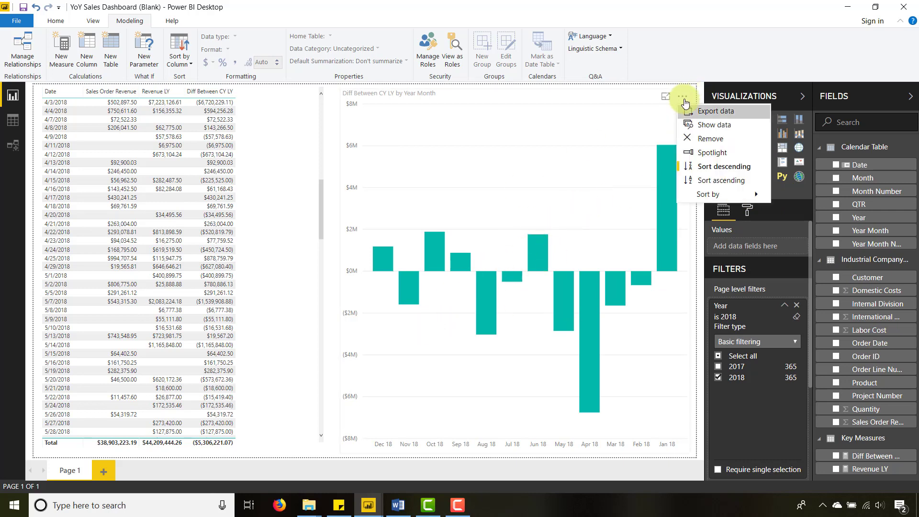
left_click(701, 167)
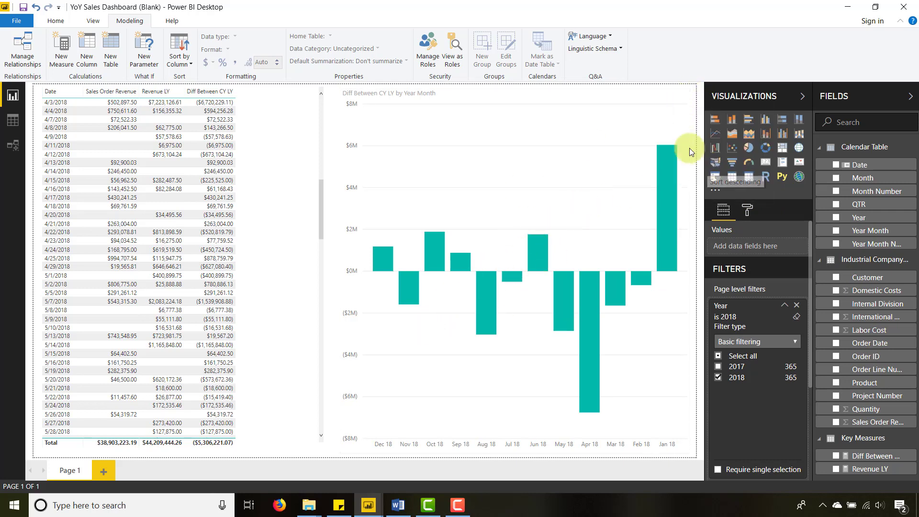
left_click(685, 99)
left_click(701, 179)
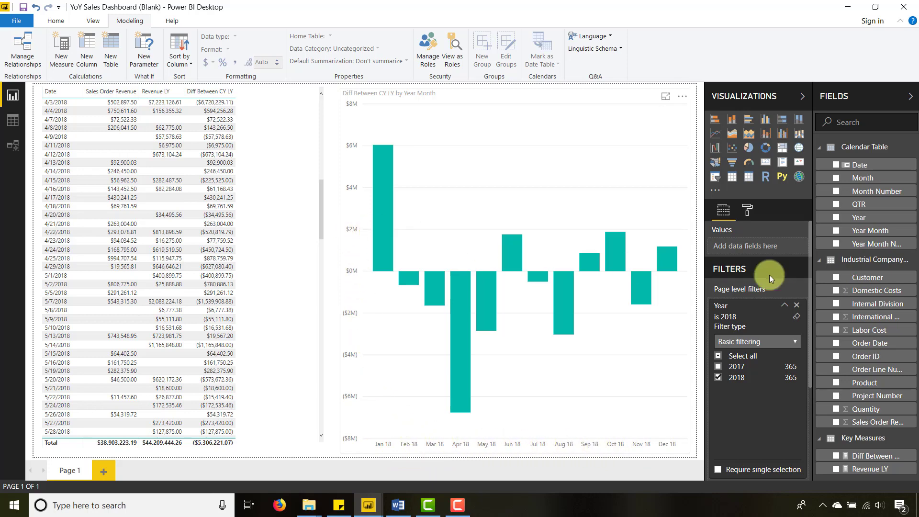
Confirm Year Month is sorted by Year Month Number and return to the report.
left_click(880, 230)
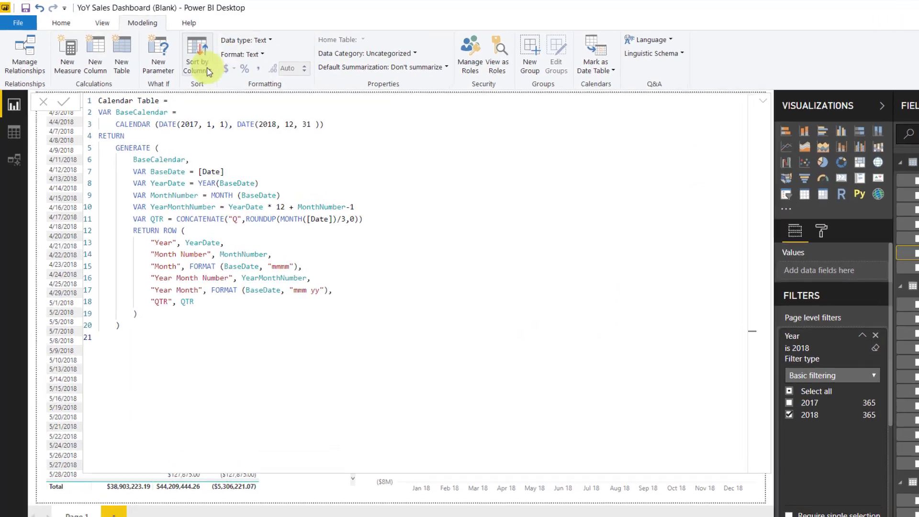
left_click(180, 56)
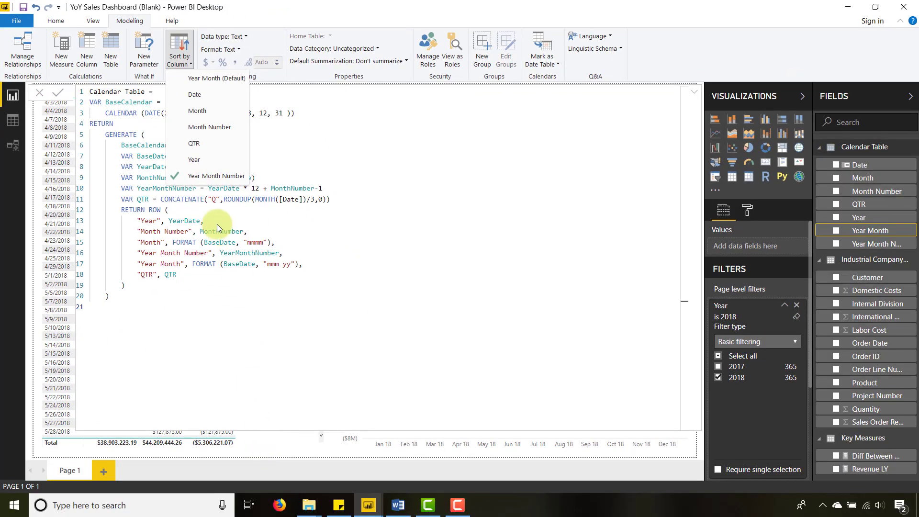
left_click(289, 447)
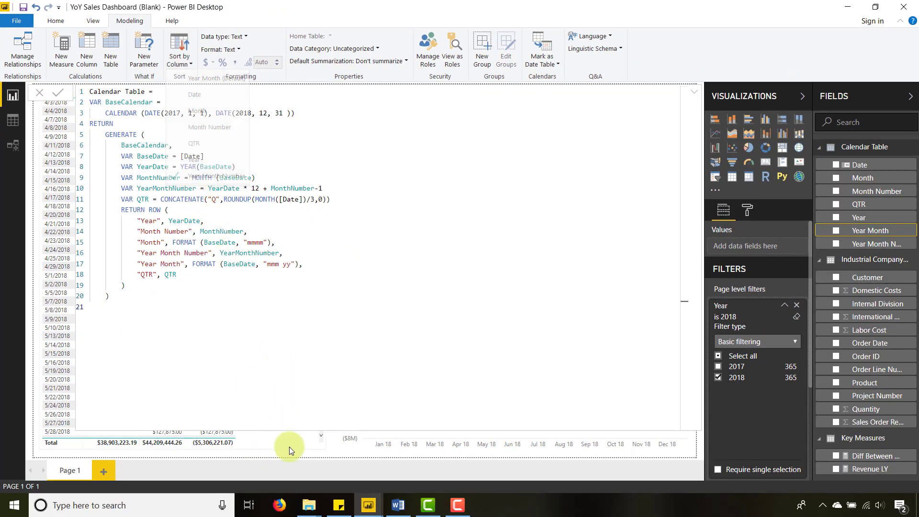
left_click(328, 447)
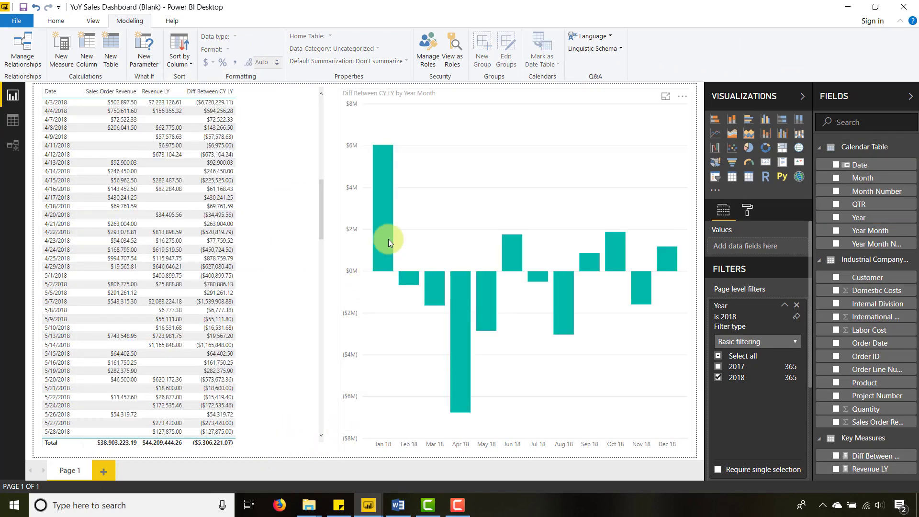
Turn on data labels for the Diff Between CY LY chart's bars.
mouse_move(389, 240)
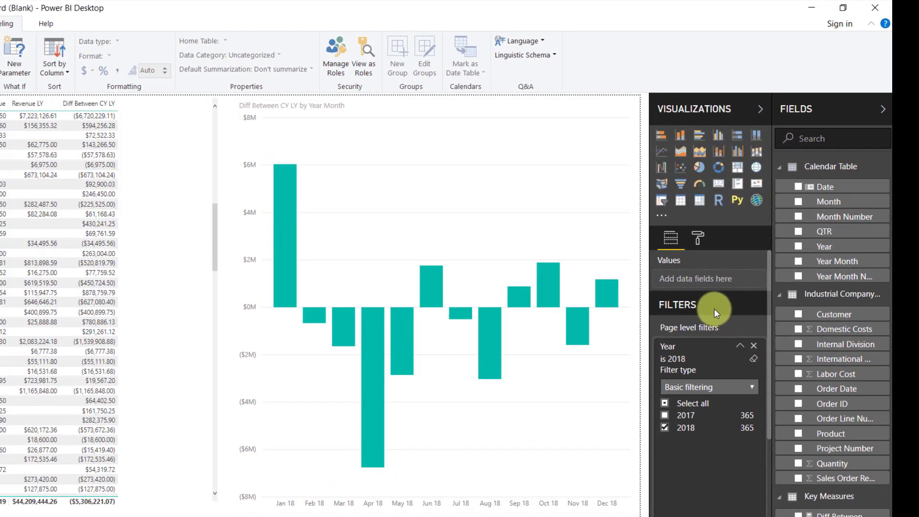
left_click(699, 240)
left_click(671, 238)
left_click(691, 246)
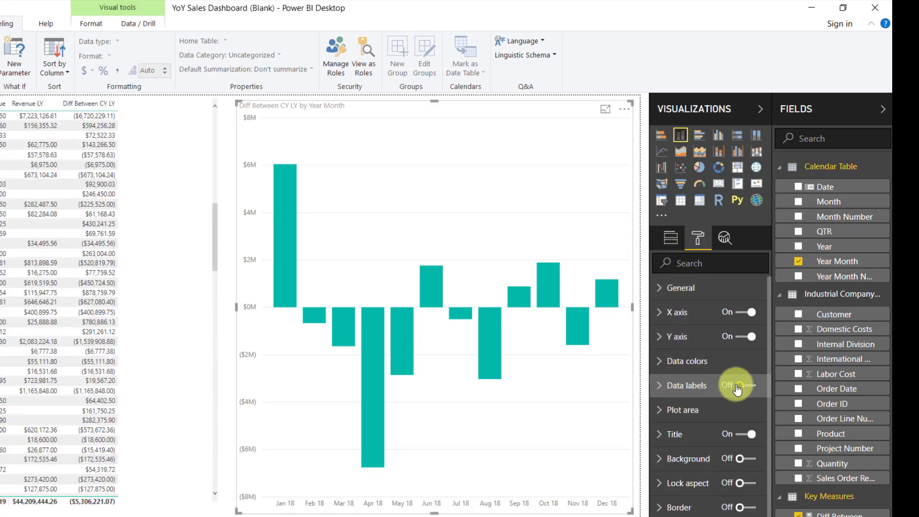
left_click(741, 386)
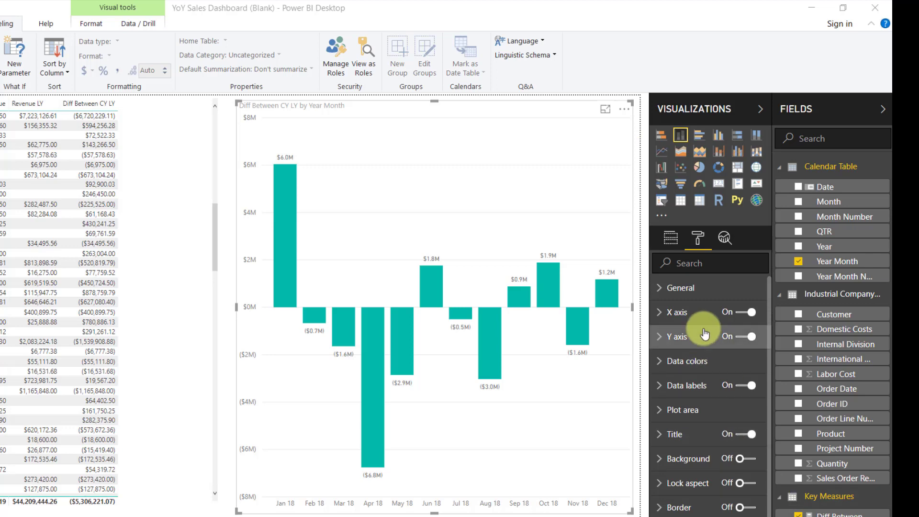
Expand Data colors and bring up the Default color's Conditional formatting menu.
left_click(660, 361)
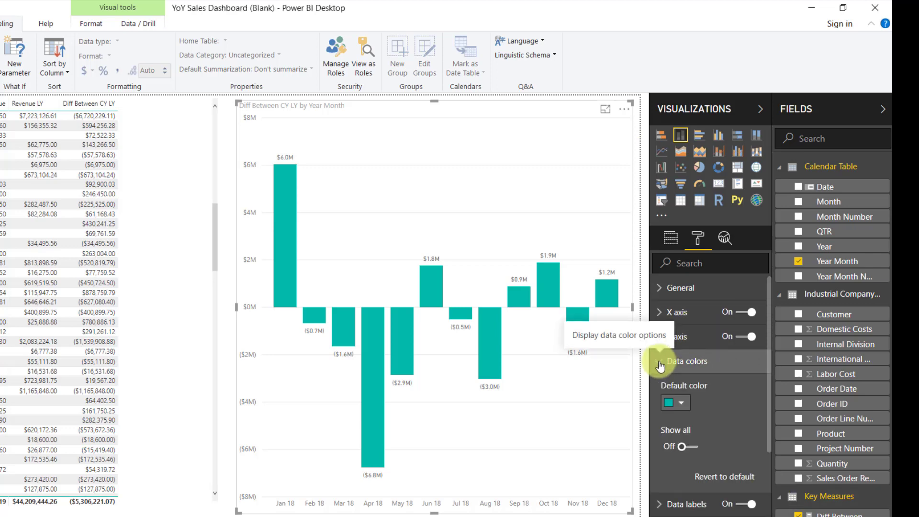
scroll(661, 366, "down", 3)
scroll(660, 366, "up", 2)
scroll(661, 367, "up", 1)
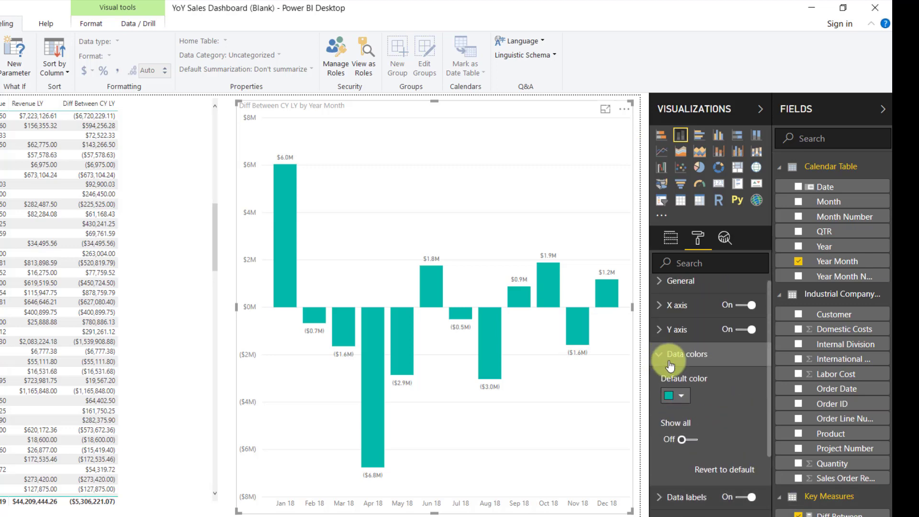
left_click(756, 382)
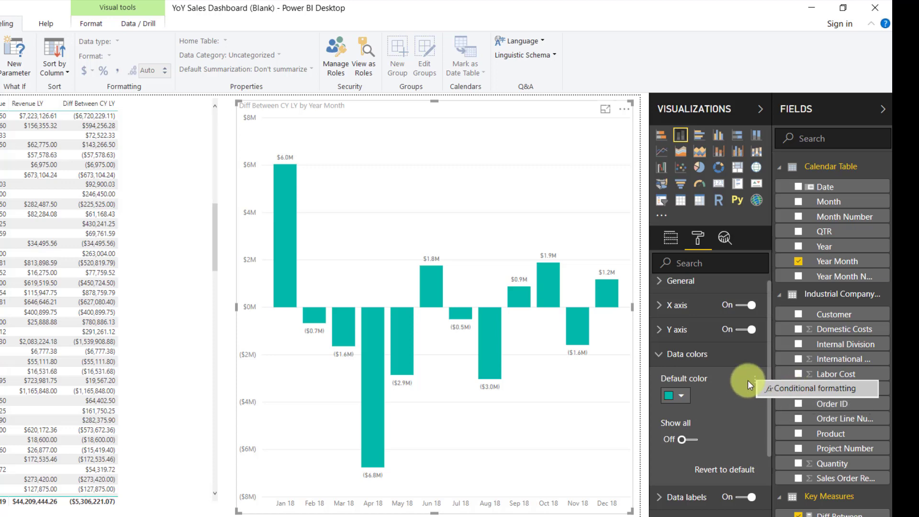
Switch bar colouring to Rules and colour values 0 to 10000000 black.
left_click(806, 389)
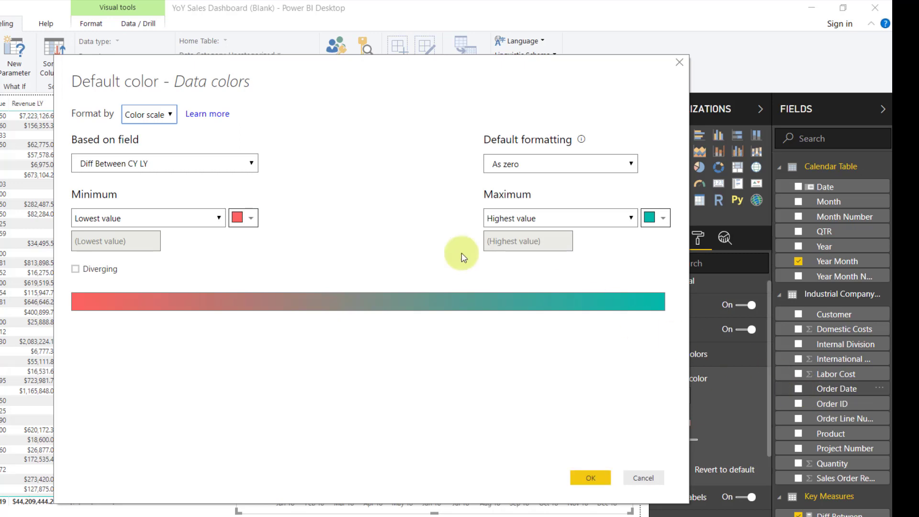
left_click(165, 113)
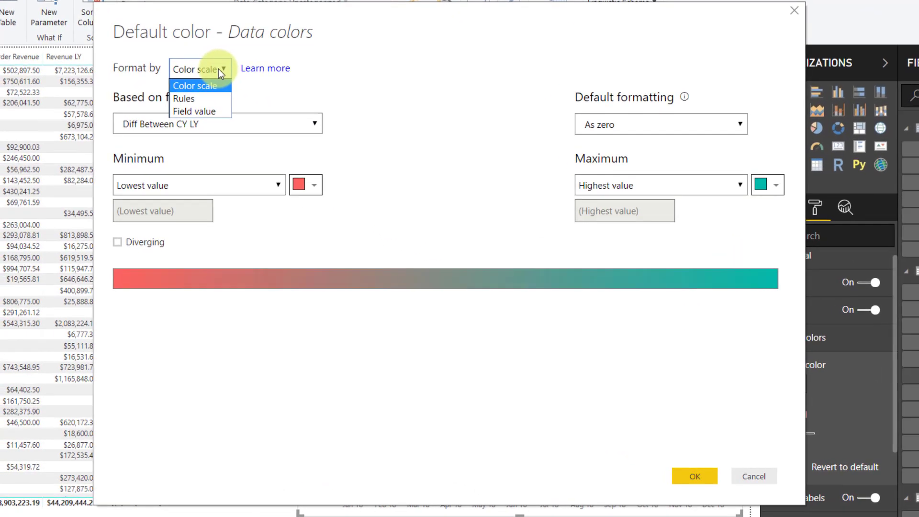
left_click(194, 97)
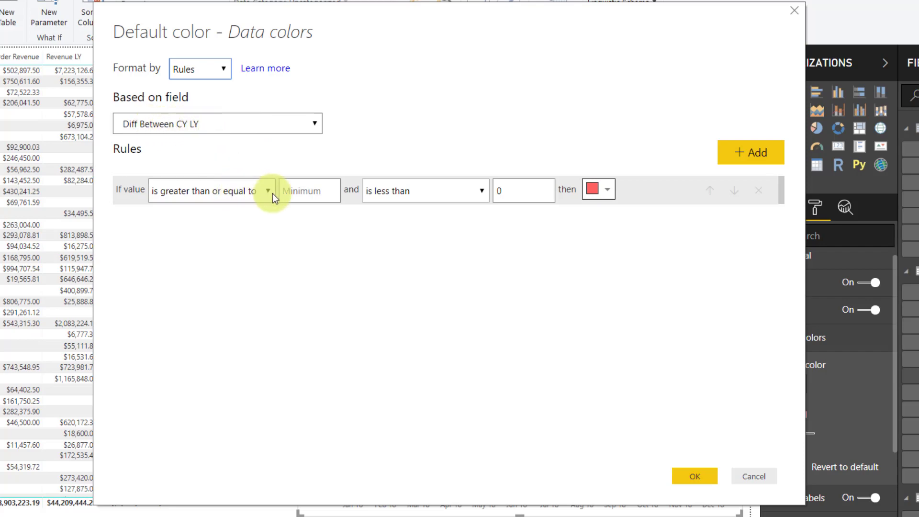
left_click(323, 197)
type("0")
left_click(477, 195)
left_click(529, 196)
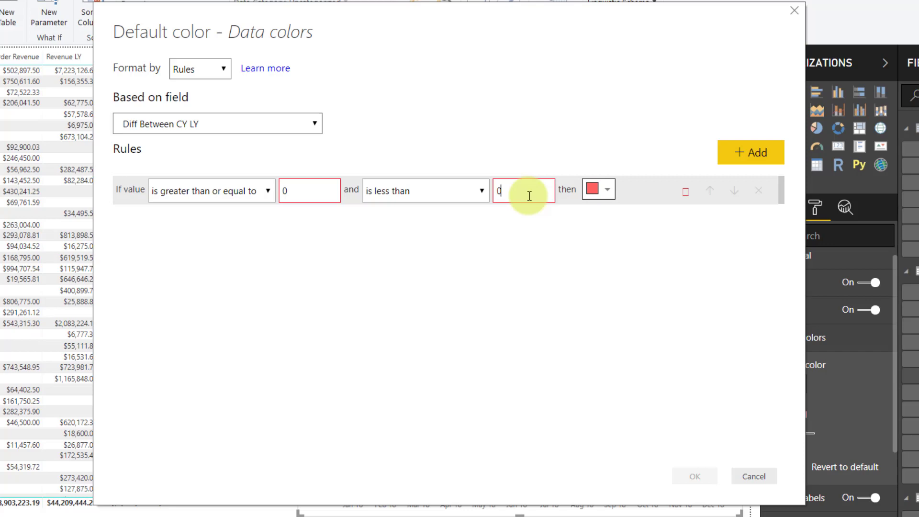
type("01")
key("BackSpace")
key("BackSpace")
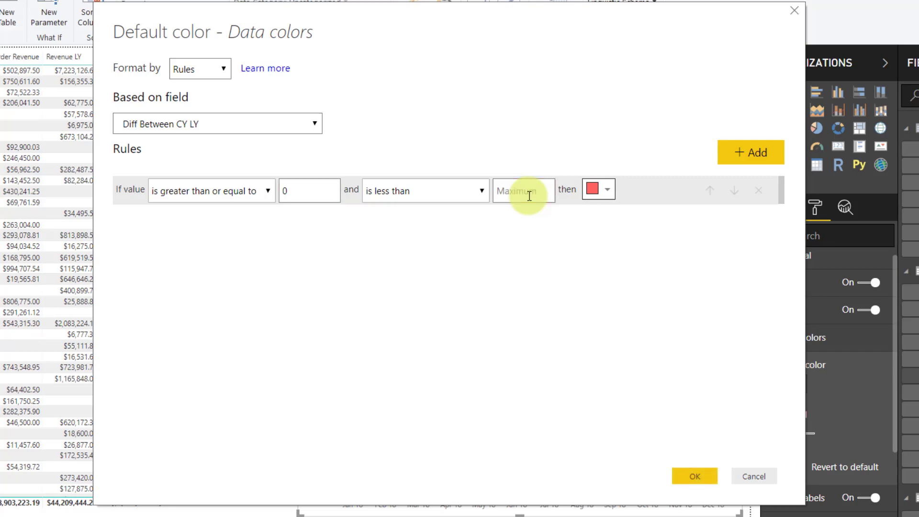
type("10000000")
left_click(607, 188)
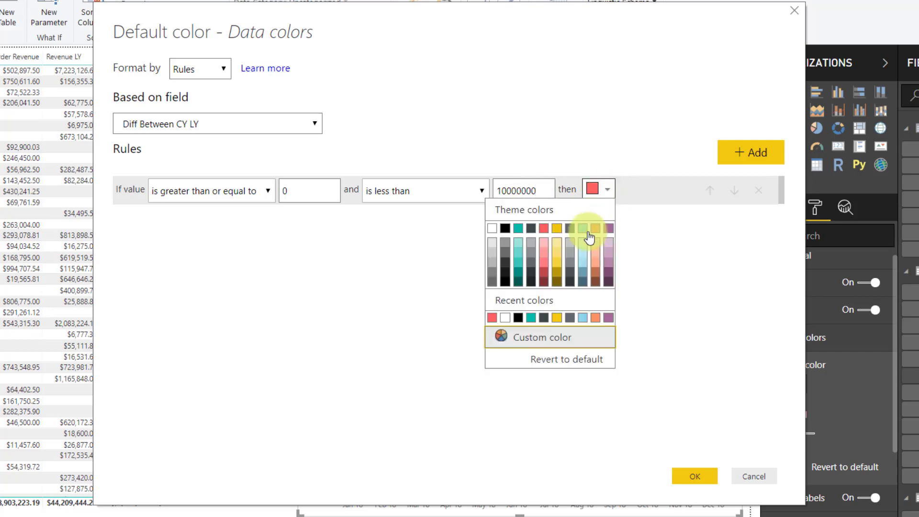
left_click(505, 229)
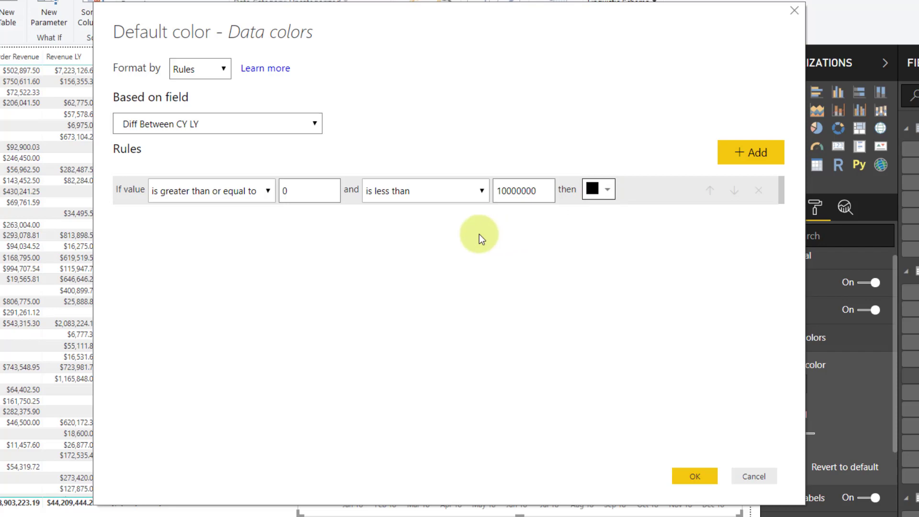
Add a second rule colouring values -10000000 to -.01 red, and apply.
left_click(751, 152)
left_click(299, 220)
type("-1")
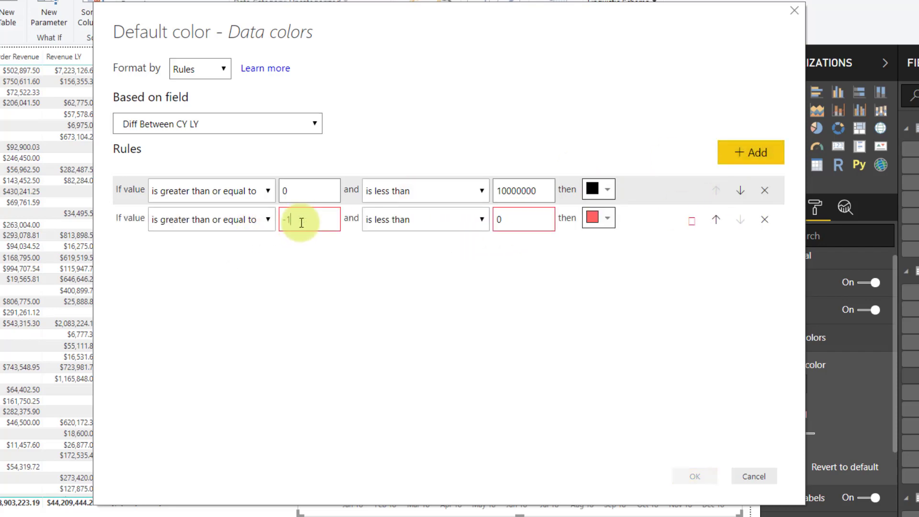
type("0000000")
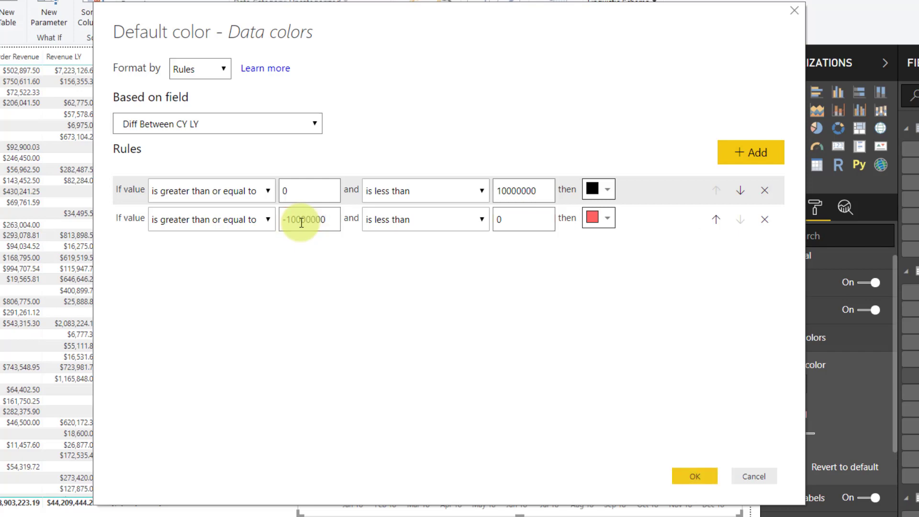
left_click(516, 223)
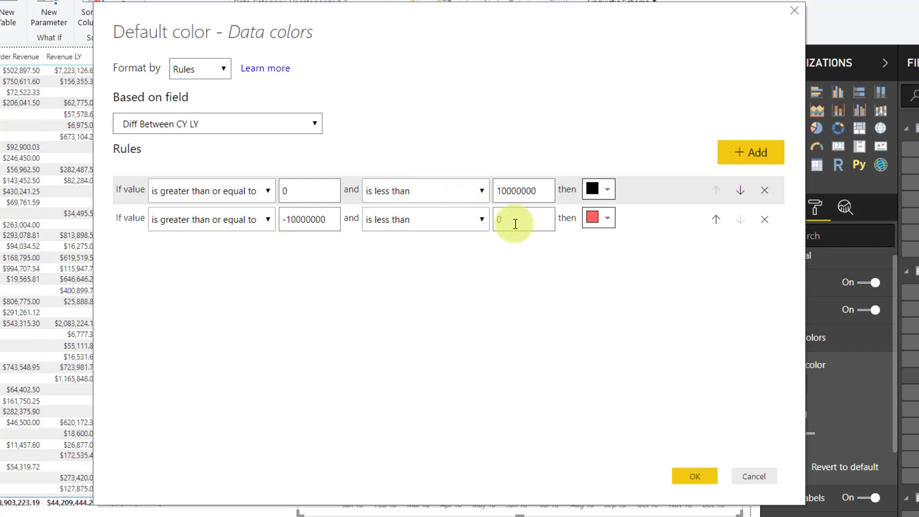
type("-")
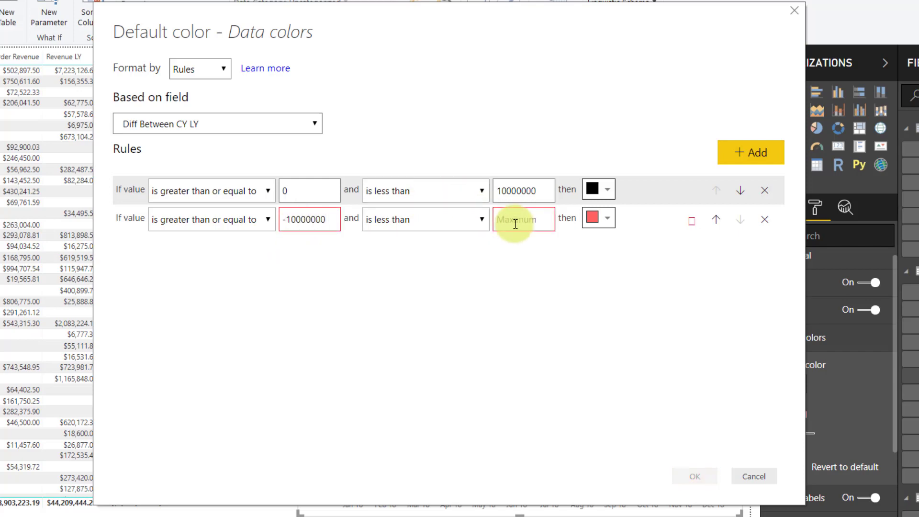
key("BackSpace")
key("BackSpace")
type("-.01")
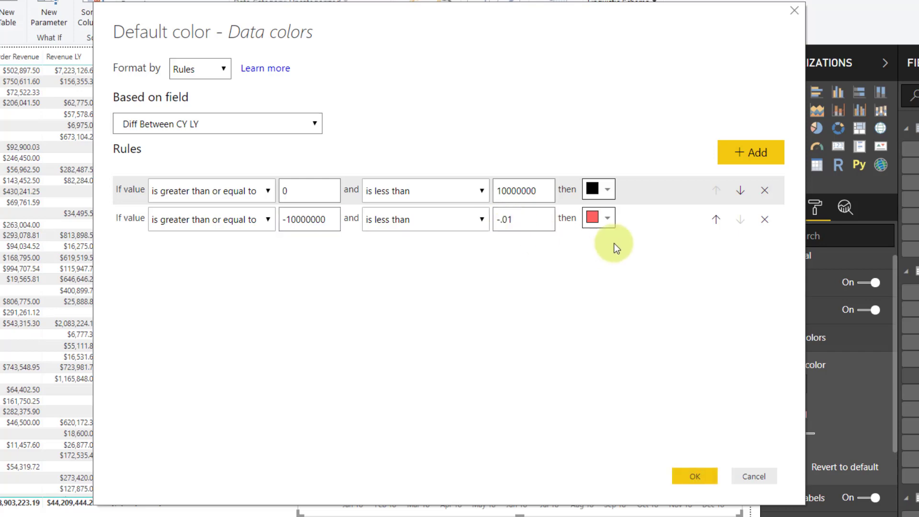
left_click(691, 476)
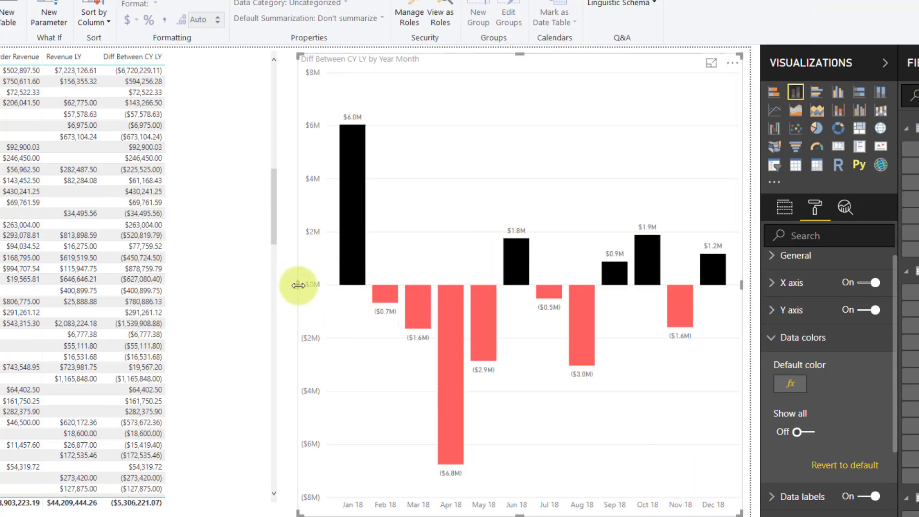
Widen the Diff Between CY LY chart left to the date table, then scroll the table to the top.
left_click_drag(298, 284, 288, 290)
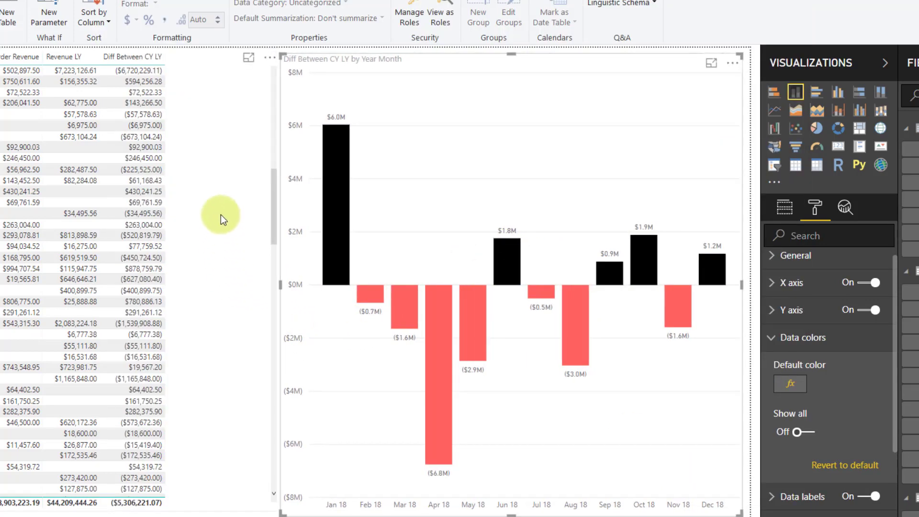
left_click(234, 170)
left_click_drag(274, 247, 270, 120)
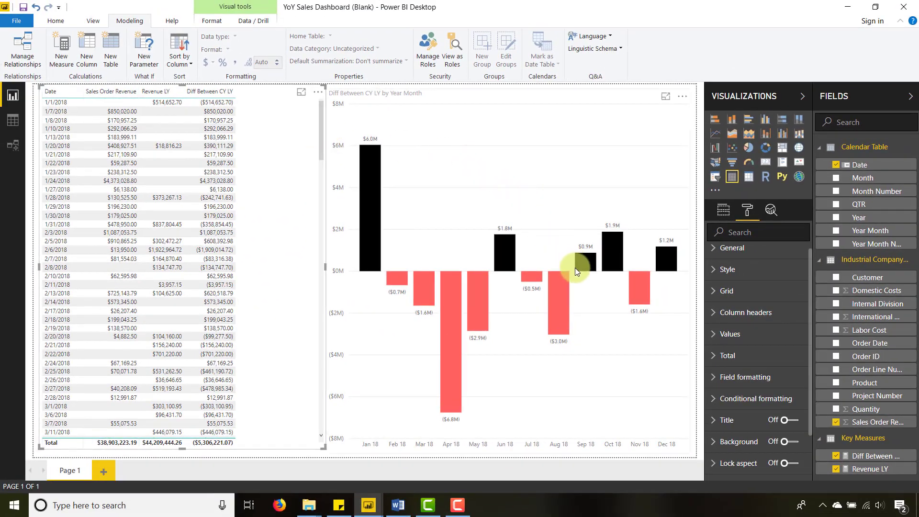
Switch to the finished YoY Sales Dashboard window and view a bar's tooltip.
mouse_move(368, 503)
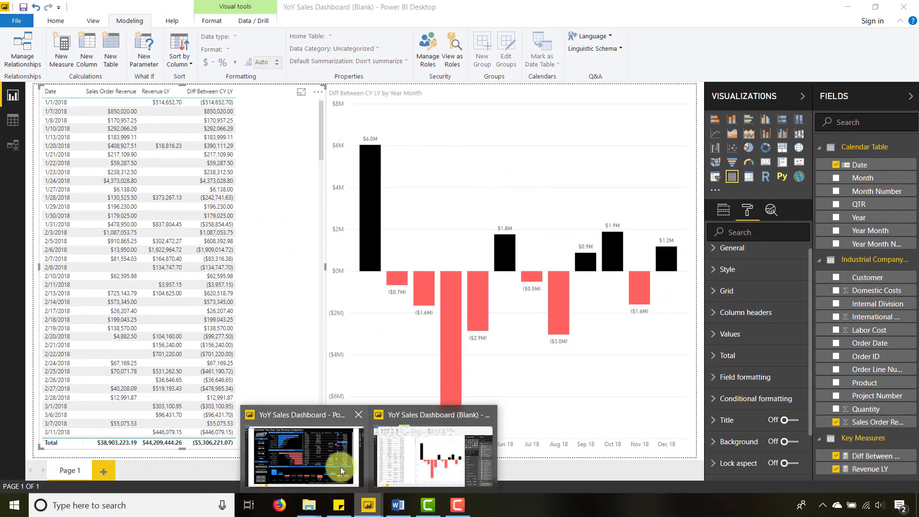
left_click(335, 462)
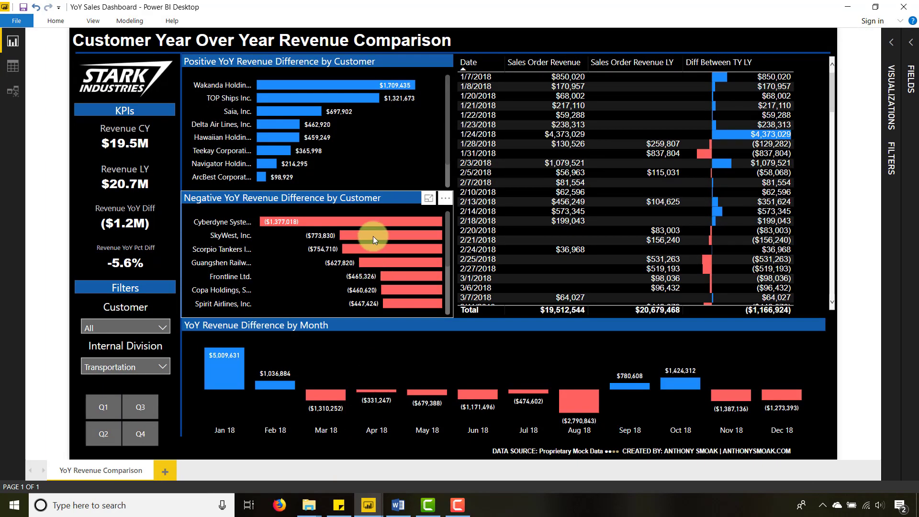
mouse_move(371, 233)
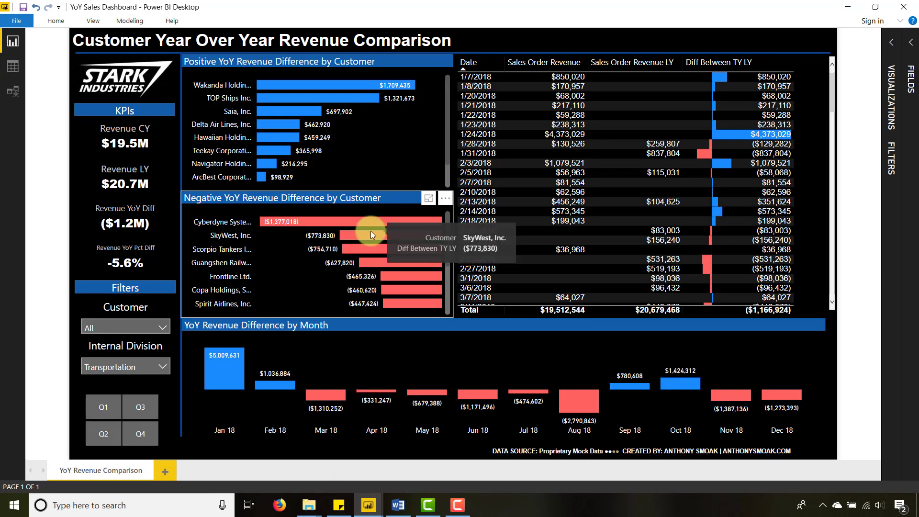